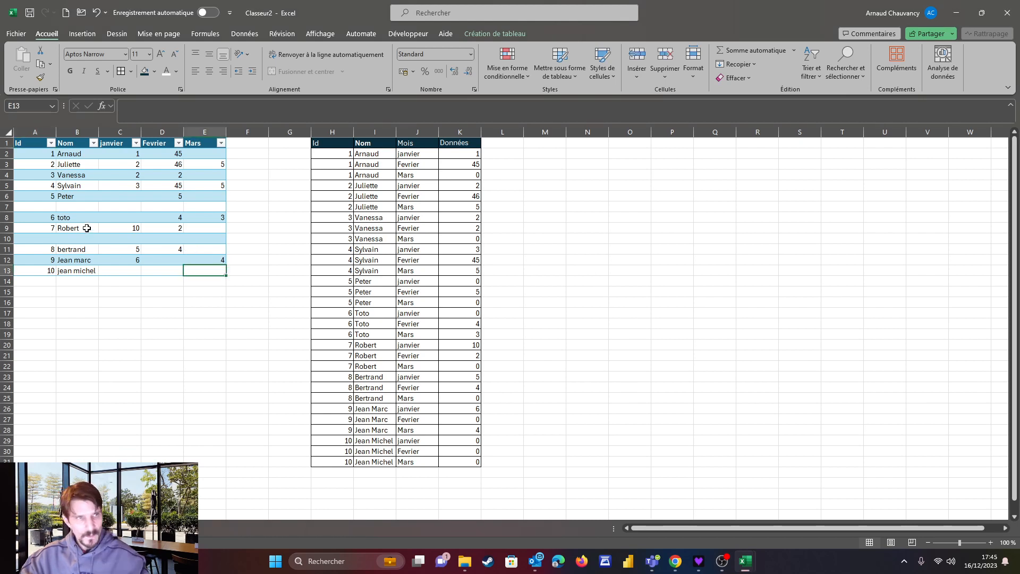
Step: Compare the source table's Id, Nom and month columns with the unpivoted Id, Nom, Mois, Données table in columns H to K
left_click_drag(24, 148, 213, 270)
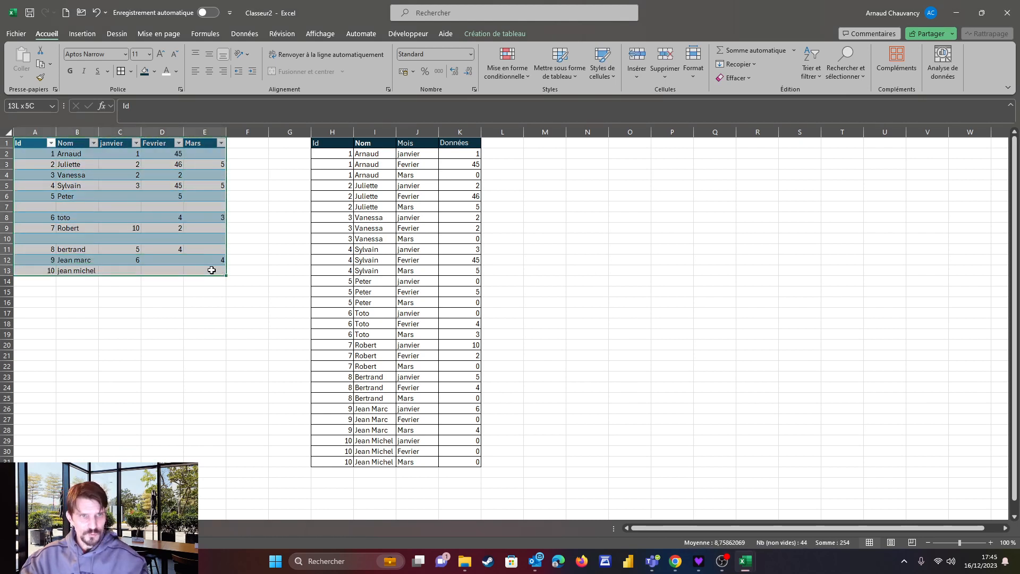
left_click(32, 132)
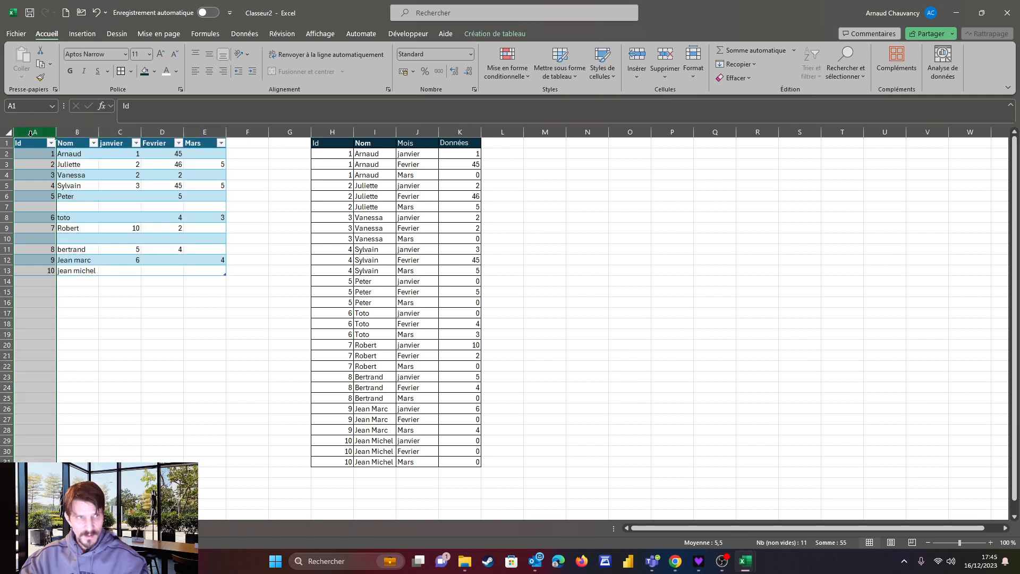
left_click(79, 132)
left_click(120, 133)
left_click(162, 132)
left_click(198, 132)
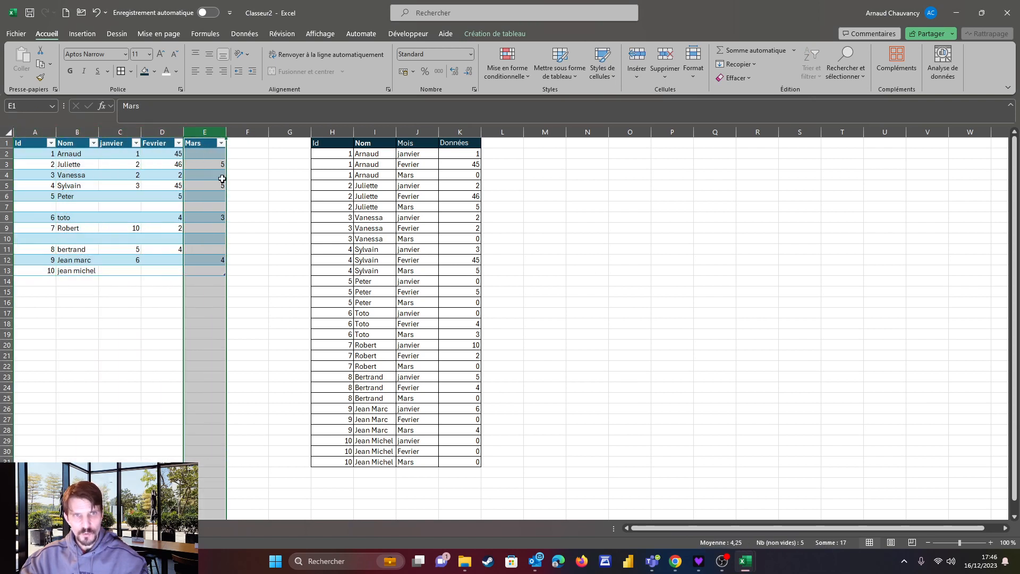
left_click_drag(338, 129, 460, 132)
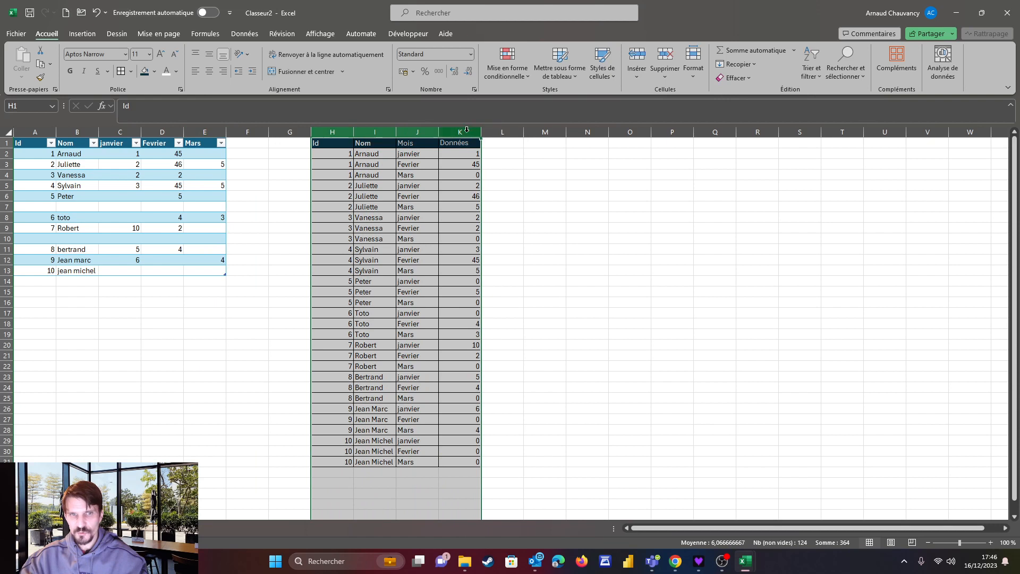
left_click_drag(37, 129, 247, 131)
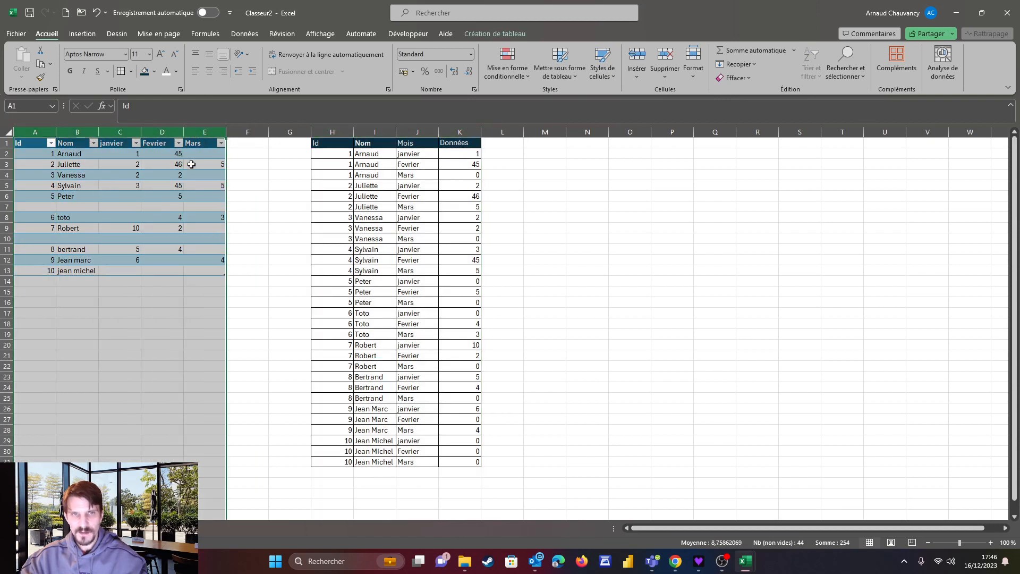
left_click(149, 175)
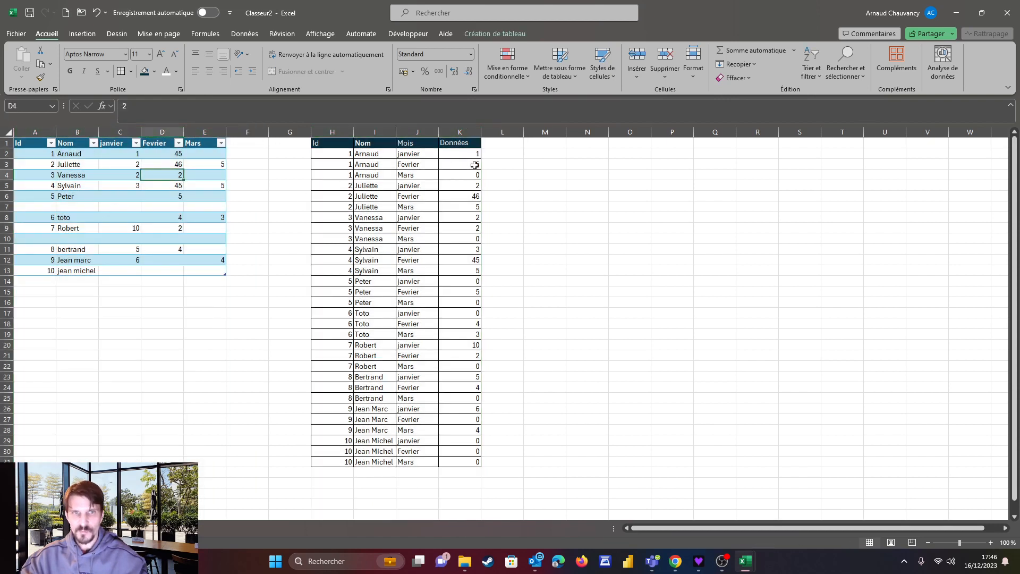
left_click_drag(108, 143, 204, 143)
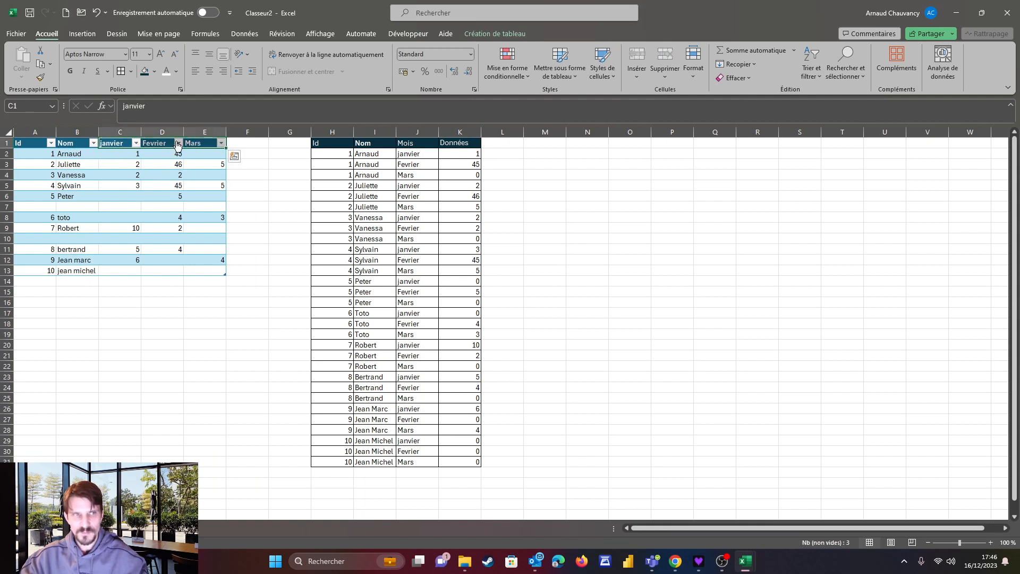
left_click_drag(410, 152, 377, 172)
Step: Examine the source table's blank rows 7 and 10, the names in B11:B13 and the empty month cells in row 6
left_click_drag(38, 206, 210, 208)
left_click_drag(32, 239, 159, 239)
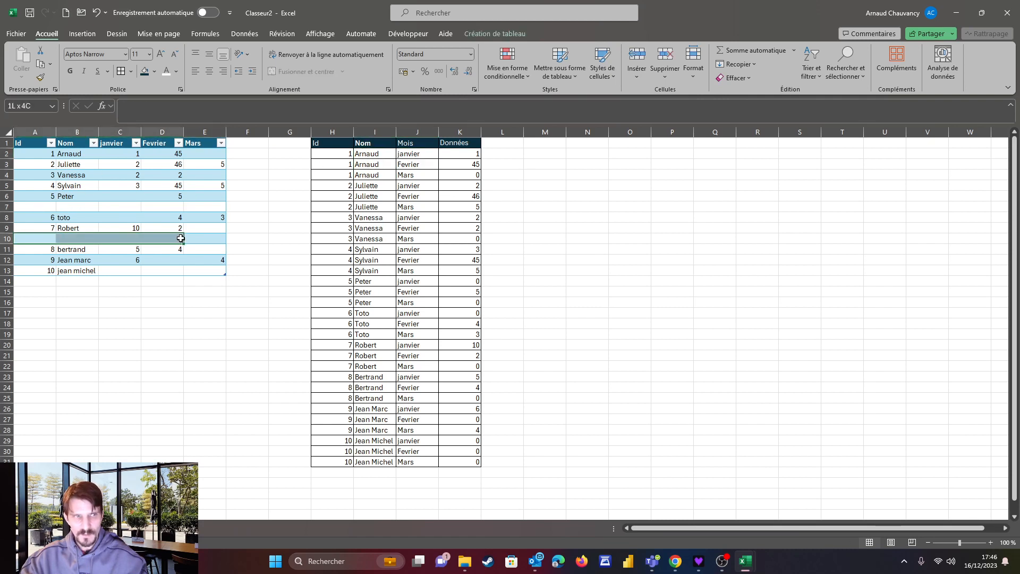
left_click_drag(70, 253, 71, 266)
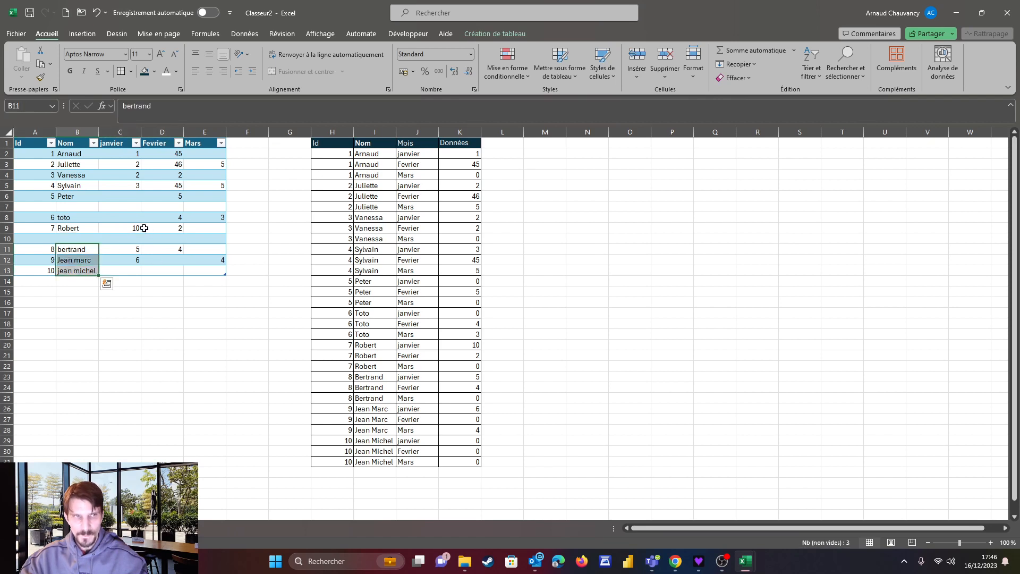
left_click_drag(116, 206, 170, 206)
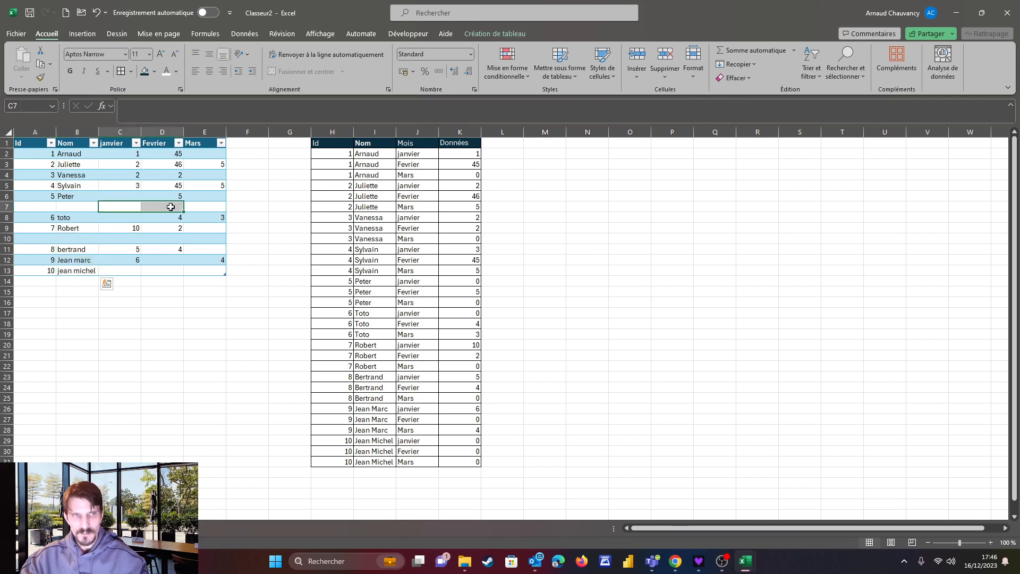
left_click(120, 196)
left_click(205, 196, "ctrl")
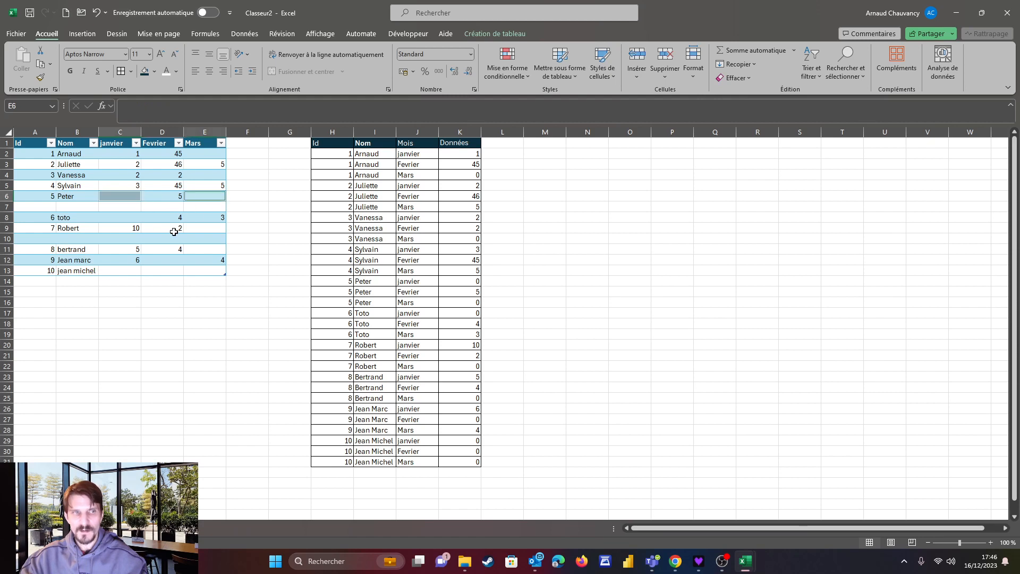
left_click(72, 248)
Step: Load the source table starting at A1 into the Power Query Editor as a query from a table or range
left_click(33, 154)
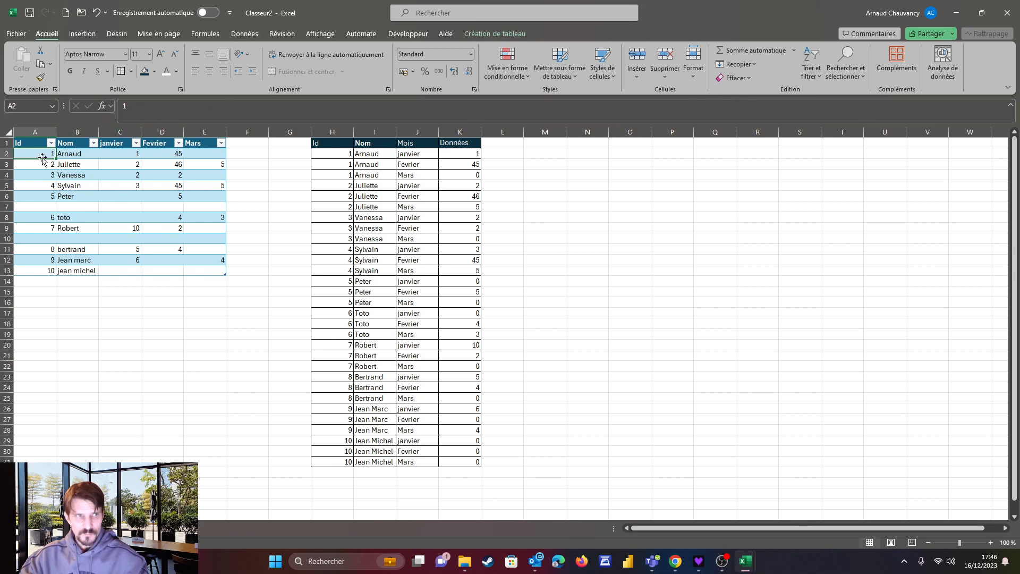
left_click(251, 34)
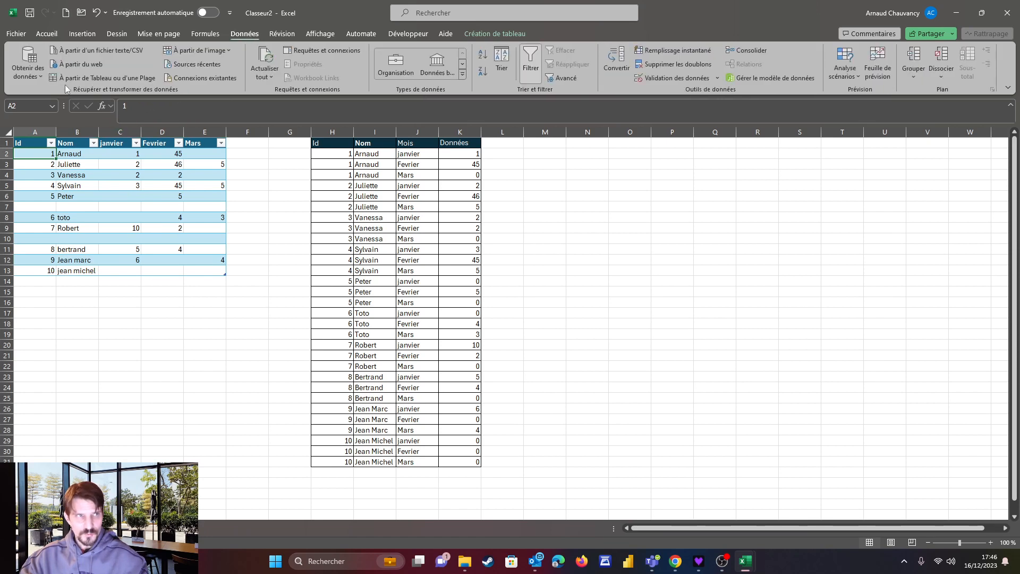
left_click(103, 79)
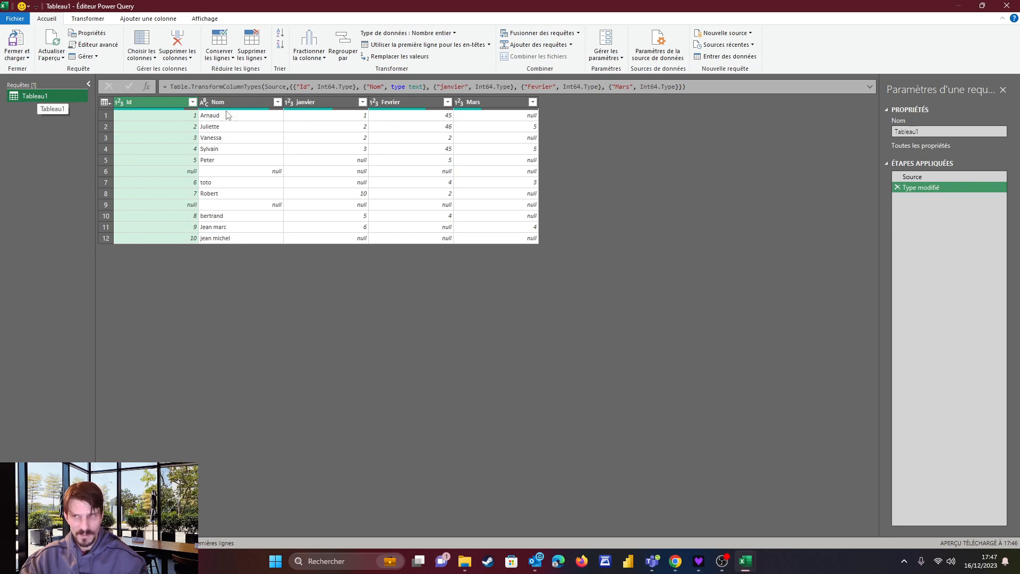
Step: Review the query's name and the formulas of its Type modifié and Source steps, ending on Type modifié
left_click_drag(931, 132, 841, 133)
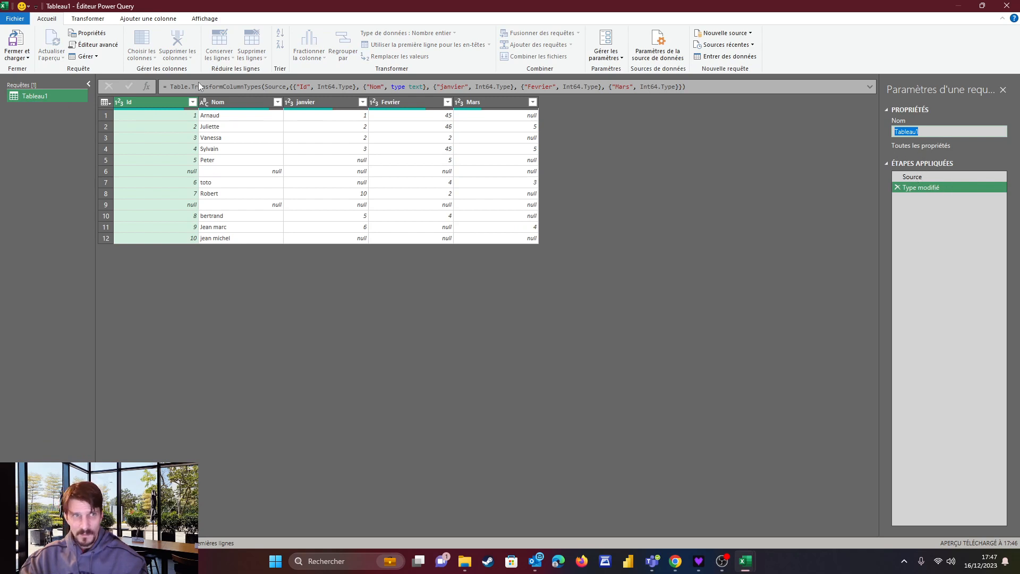
key("Return")
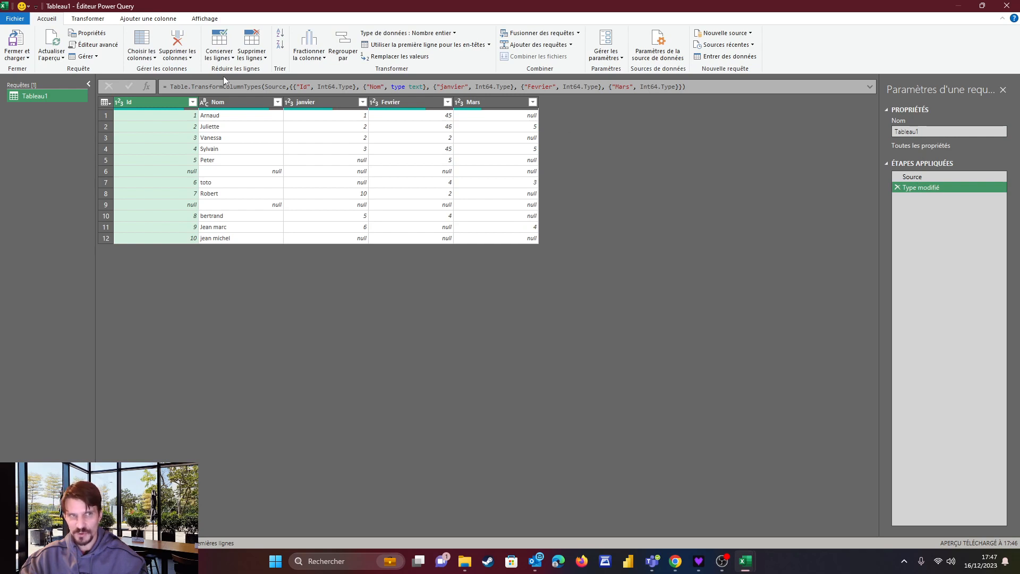
left_click_drag(170, 87, 691, 88)
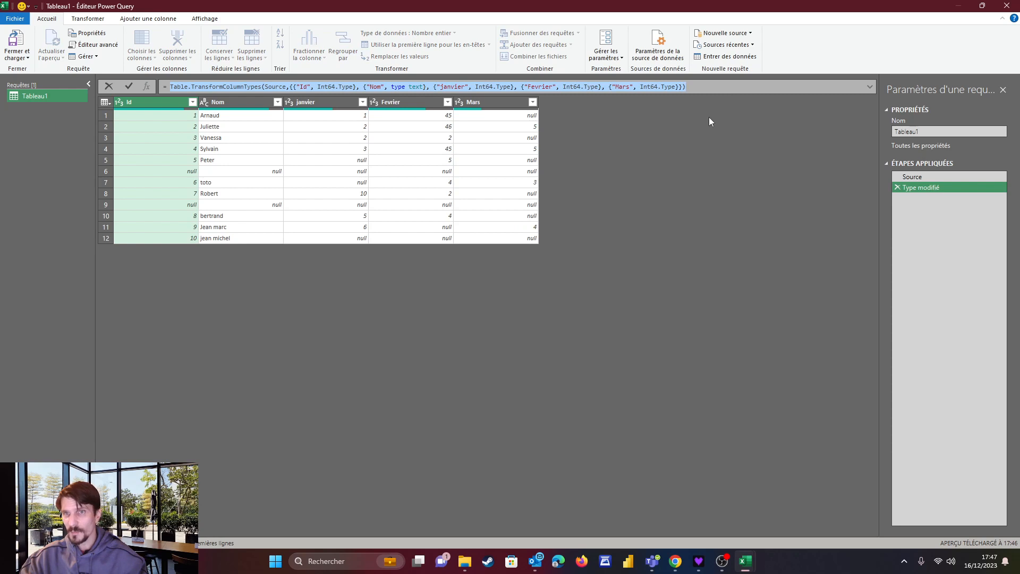
left_click(649, 116)
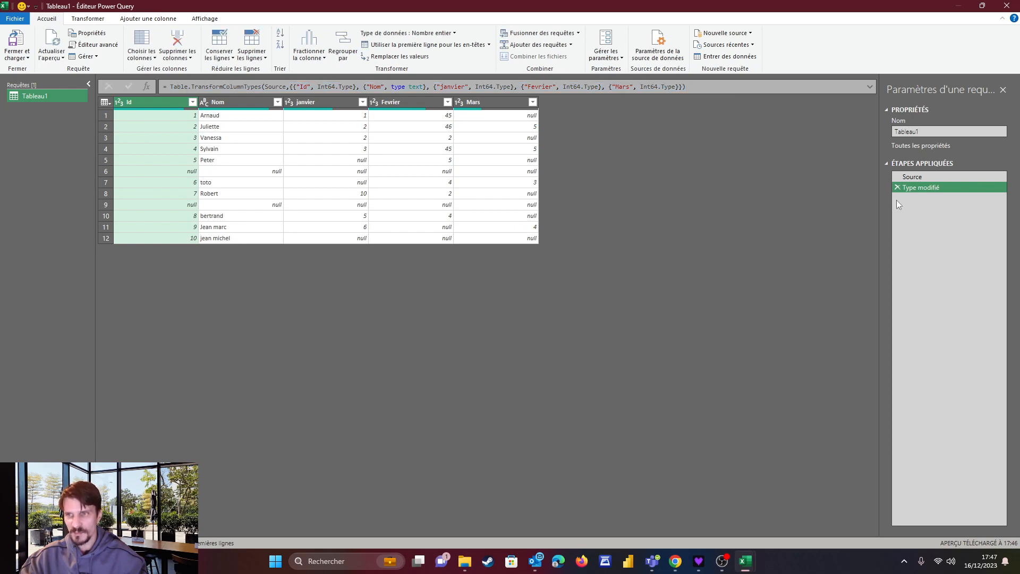
mouse_move(925, 175)
left_mouse_down()
mouse_move(916, 191)
mouse_move(922, 205)
mouse_move(921, 177)
left_mouse_up()
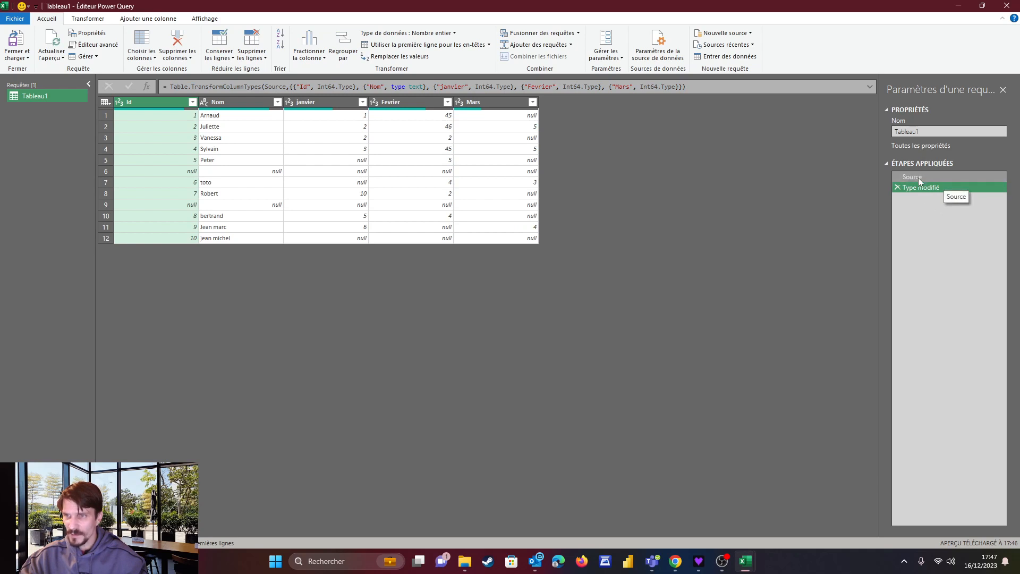
left_click_drag(171, 87, 241, 87)
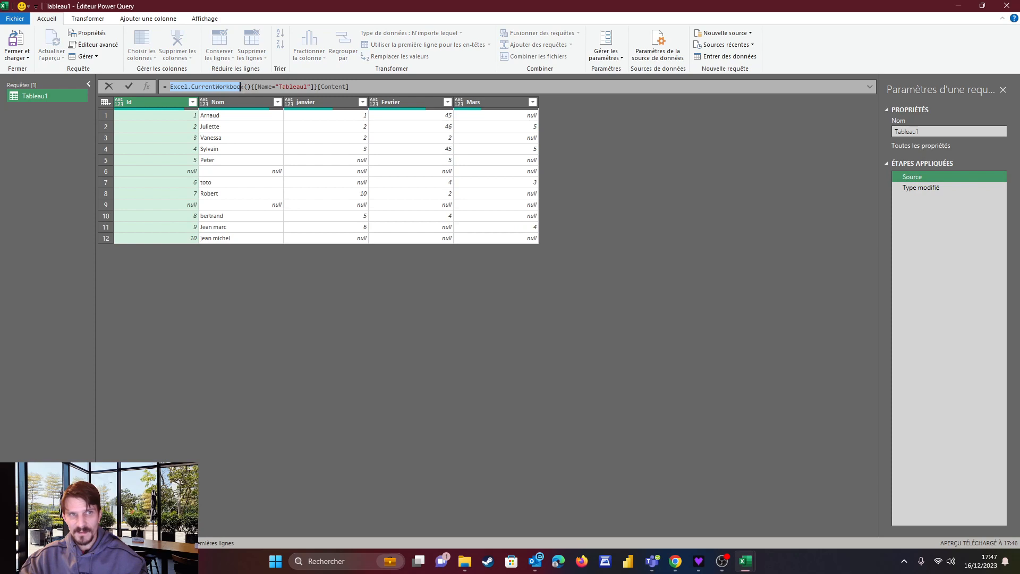
left_click_drag(258, 86, 349, 87)
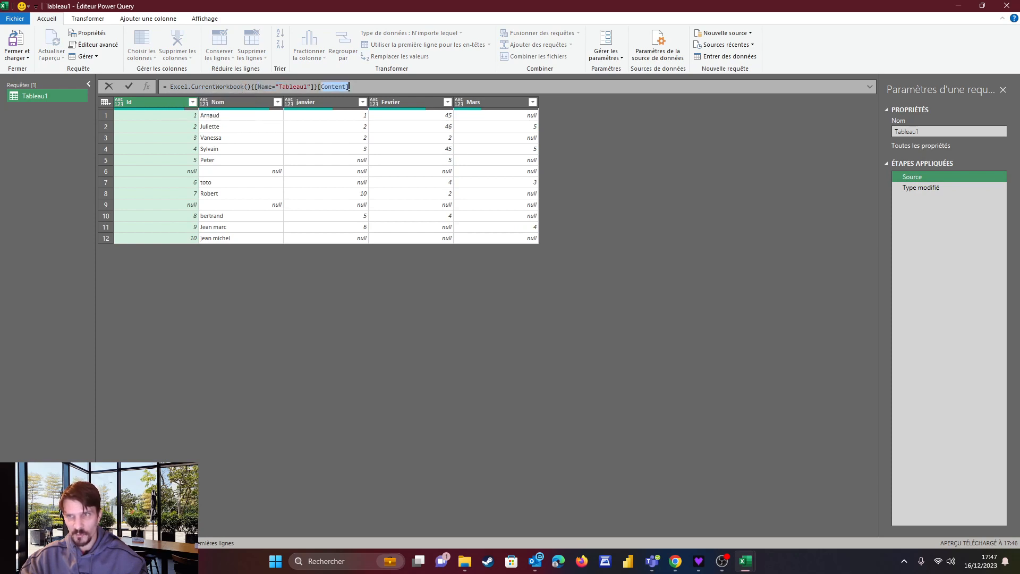
key("Escape")
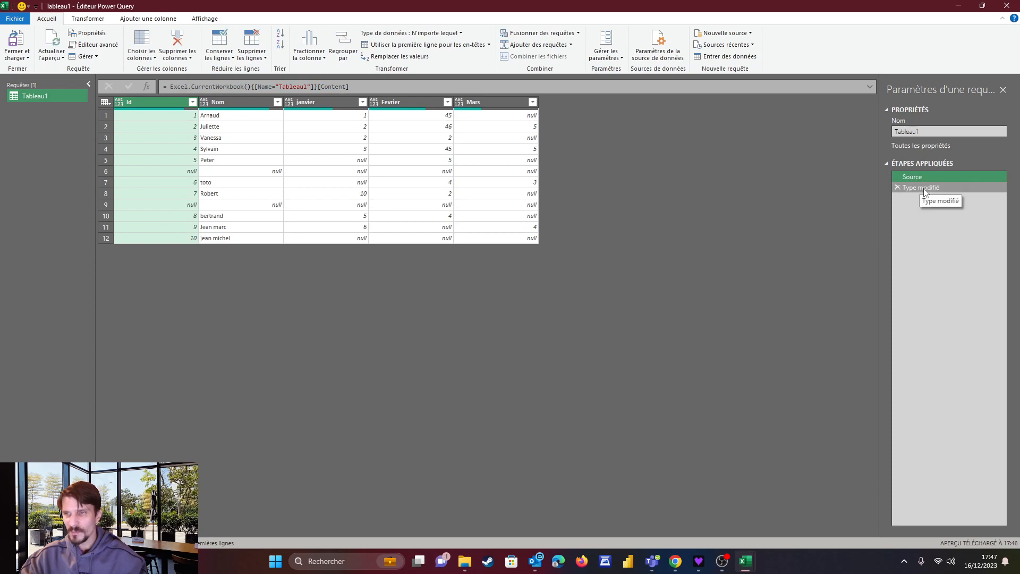
left_click(924, 189)
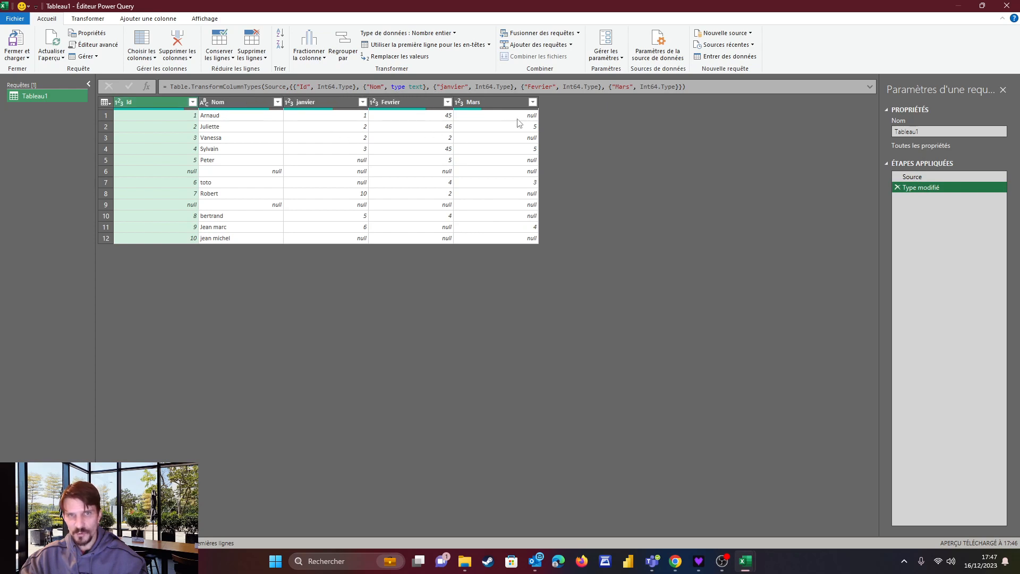
Step: Expand the Type modifié formula and examine its Table.TransformColumnTypes function, Source reference and the data type assigned to each column
left_click(871, 88)
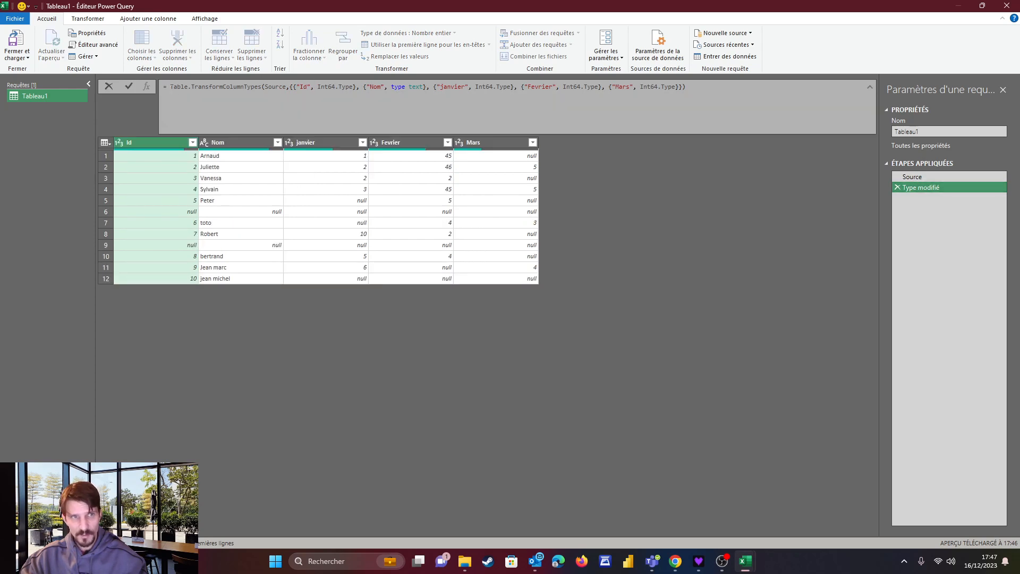
left_click_drag(169, 86, 259, 86)
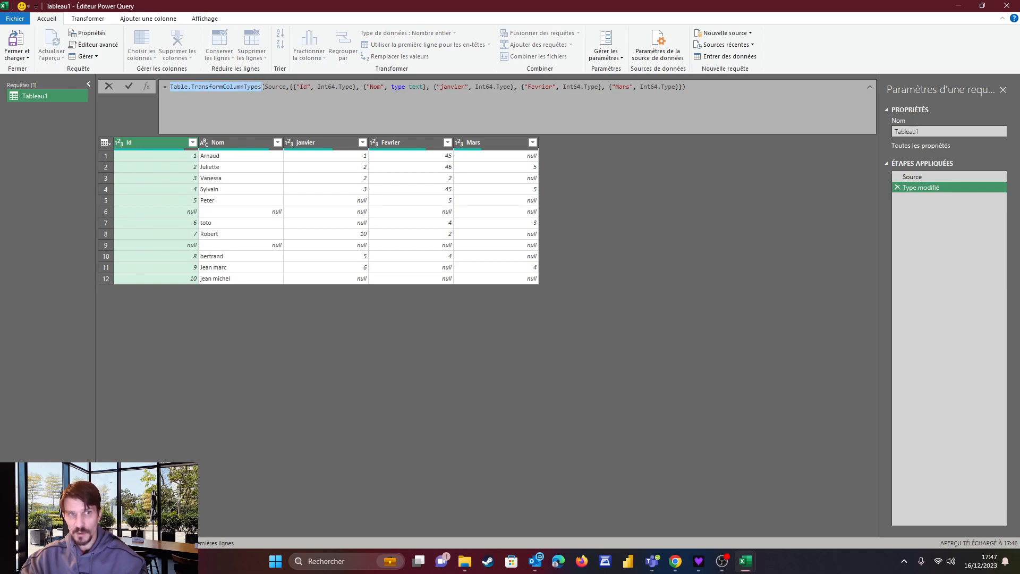
left_click_drag(265, 87, 282, 87)
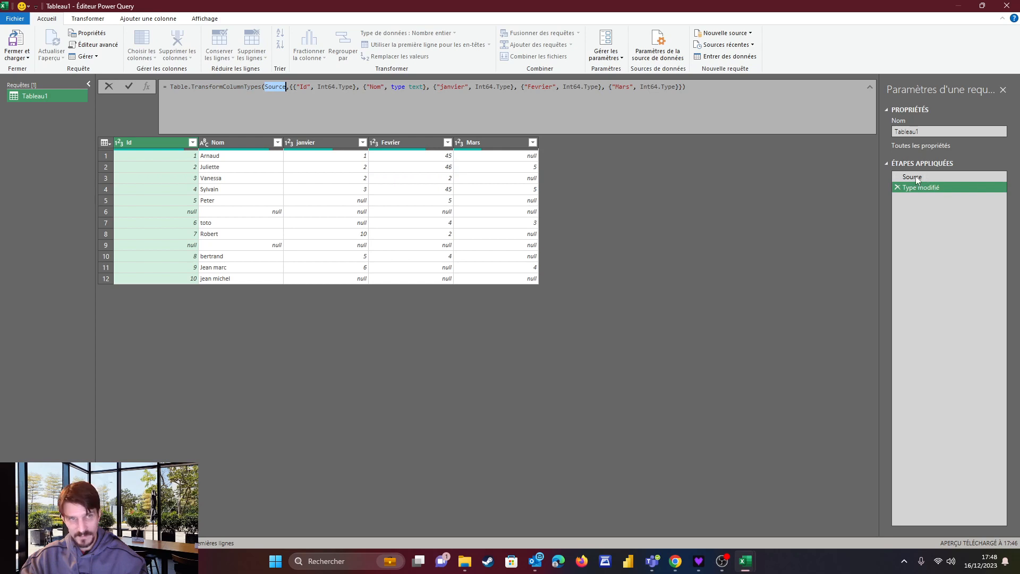
left_click_drag(293, 87, 419, 86)
left_click(325, 87)
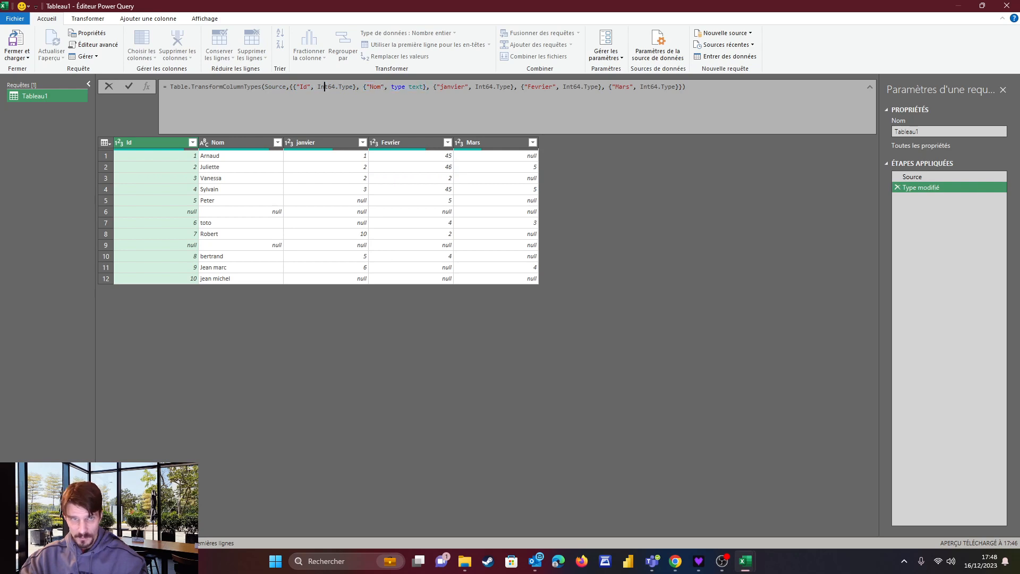
left_click_drag(293, 87, 356, 87)
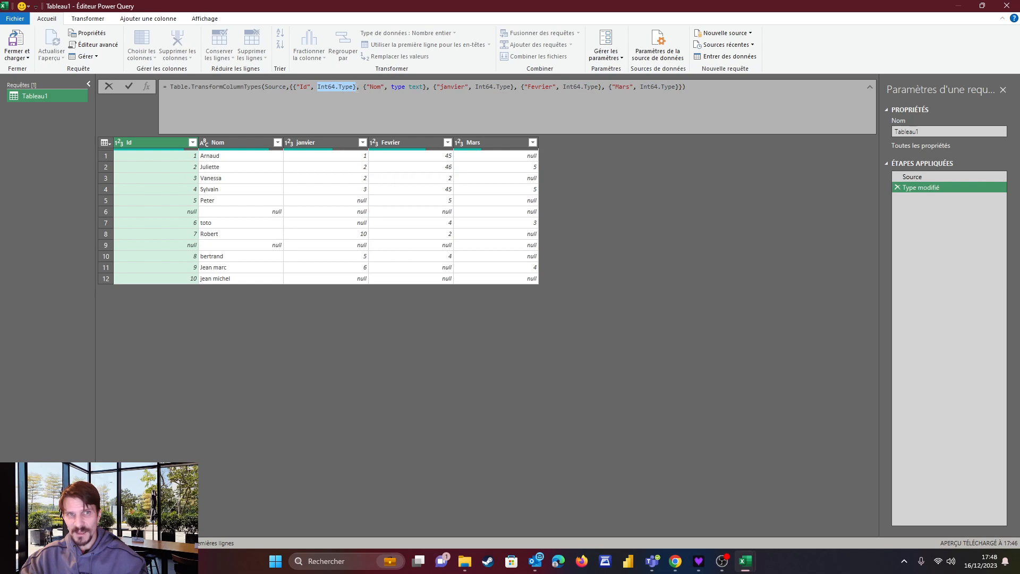
left_click(384, 86)
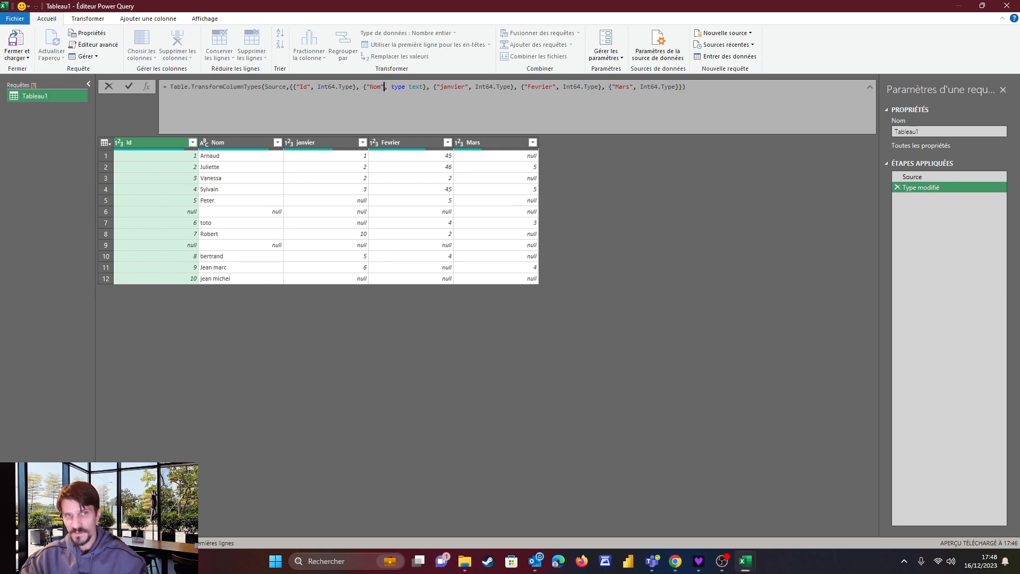
left_click_drag(370, 87, 391, 87)
left_click(391, 87)
left_click(454, 86)
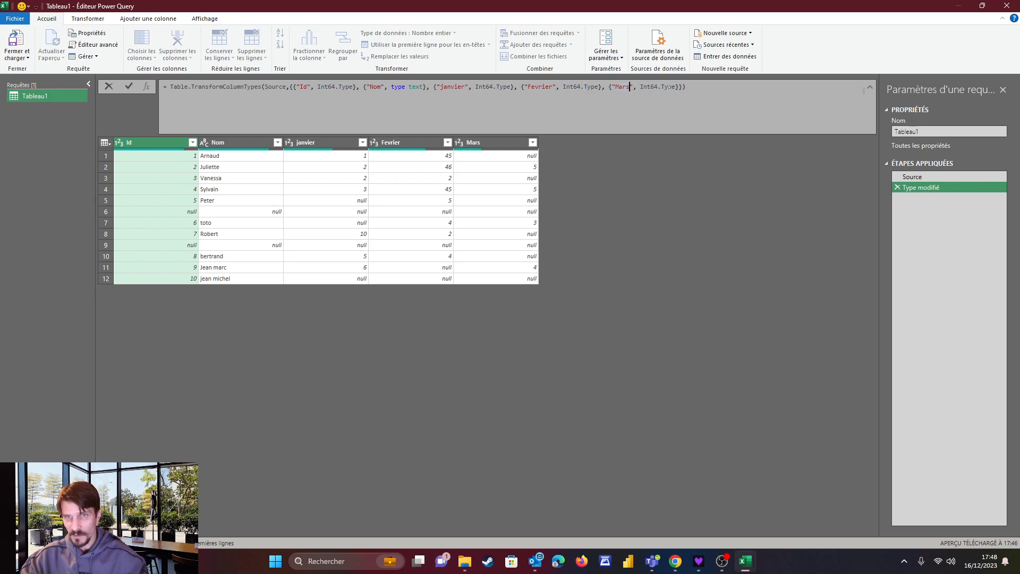
left_click(642, 192)
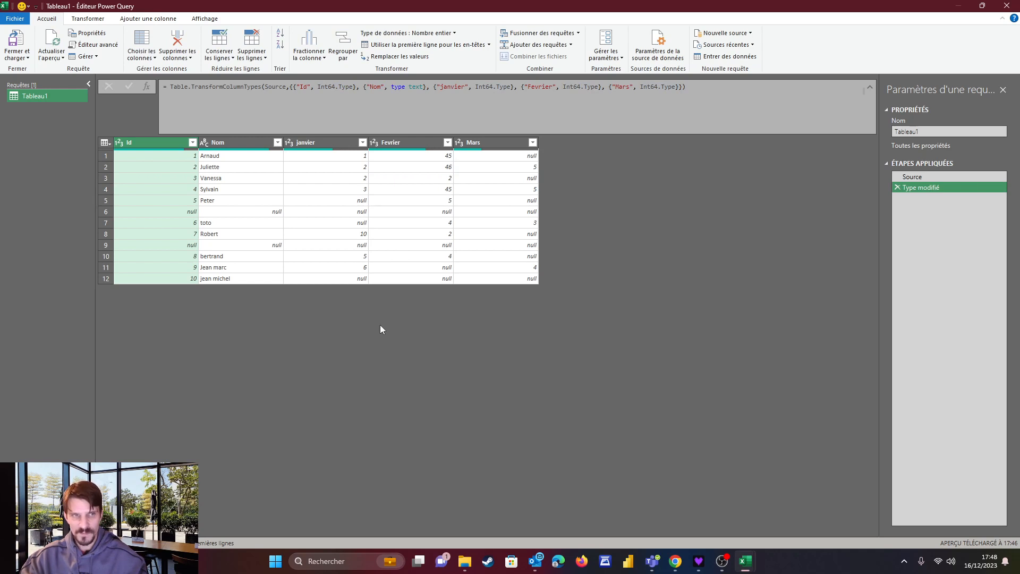
Step: Remove the entirely blank rows, such as rows 6 and 9, from the Tableau1 query
left_click(151, 210)
left_click(248, 214)
left_click(345, 213)
left_click(170, 246)
left_click(177, 143)
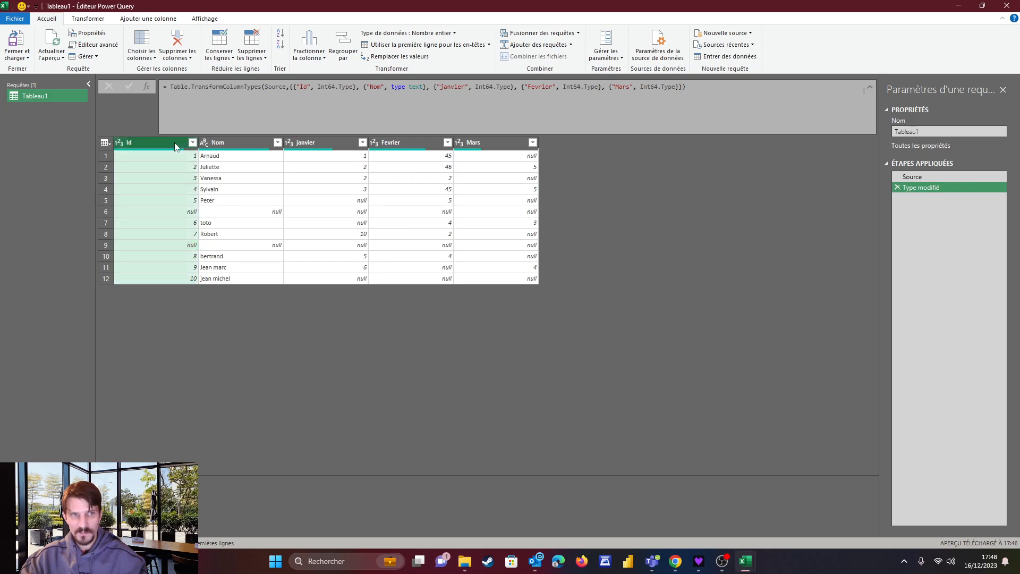
left_click(322, 204)
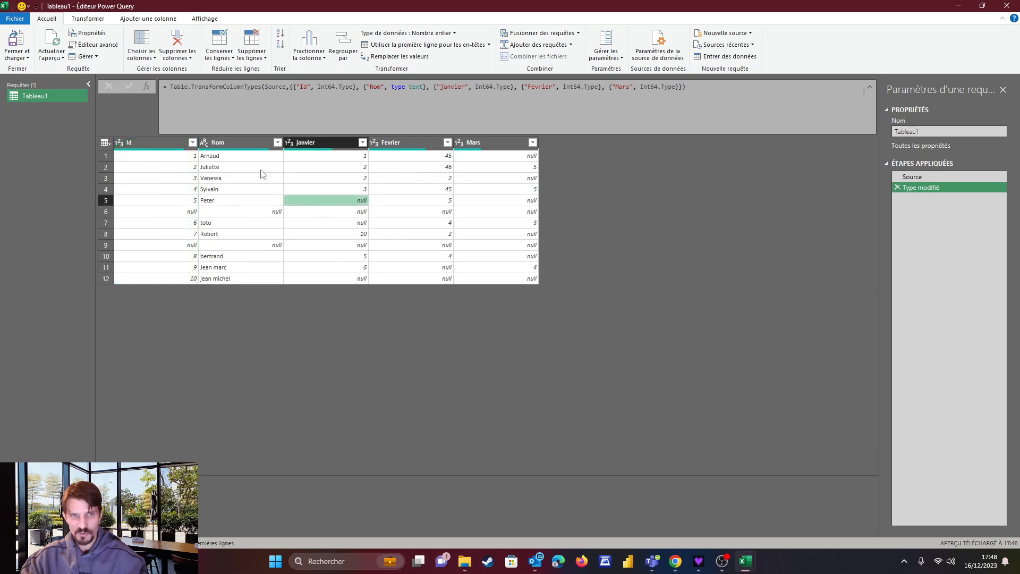
left_click(263, 58)
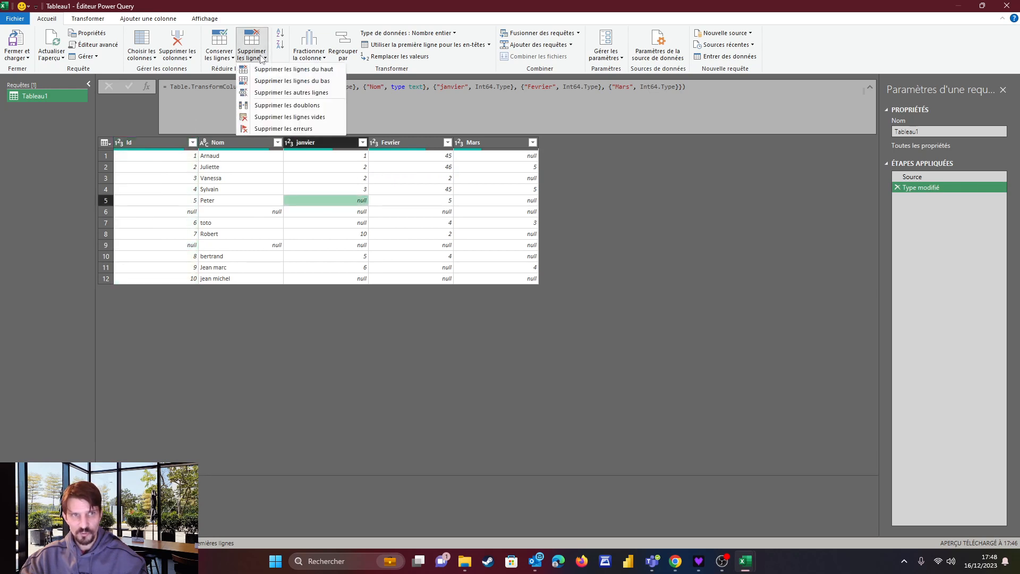
left_click(284, 117)
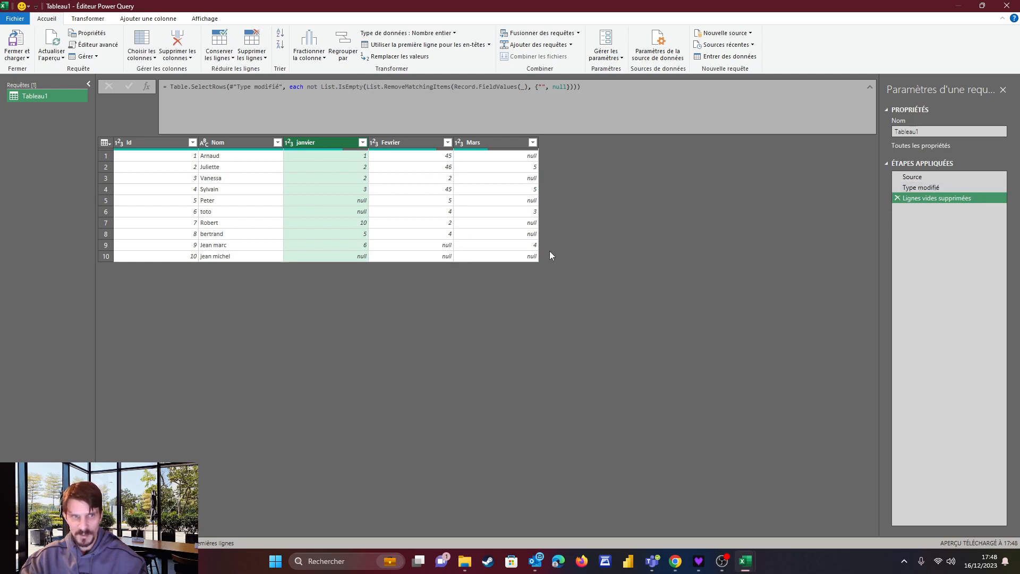
Step: Capitalize the first letter of each word in the Nom column
left_click(222, 143)
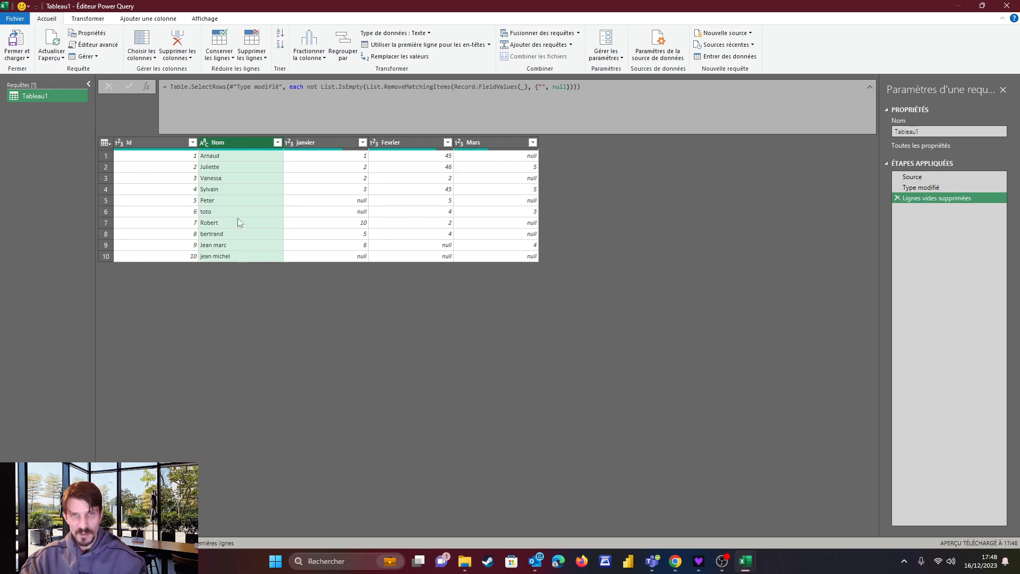
left_click(88, 19)
left_click(475, 46)
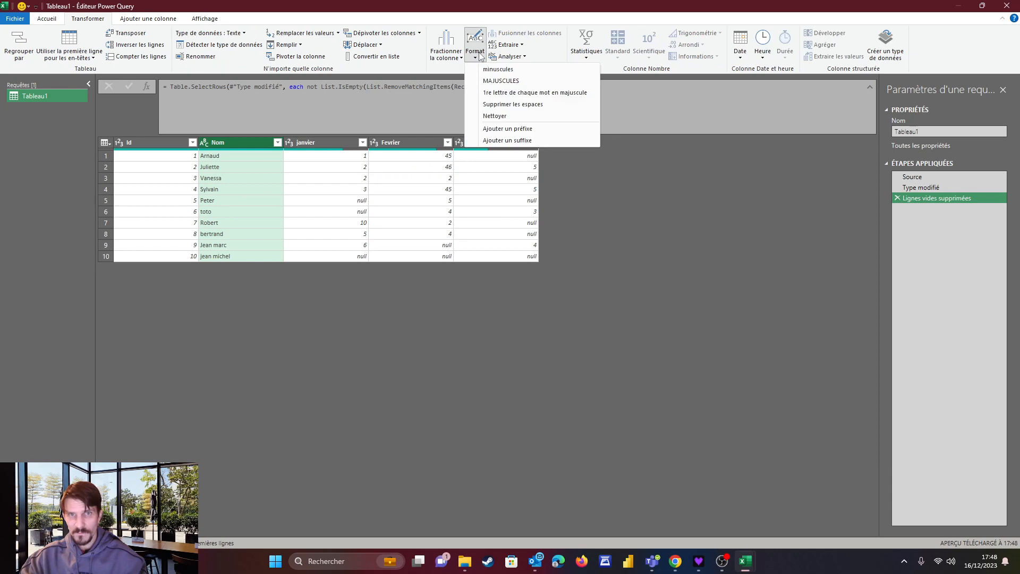
left_click(507, 94)
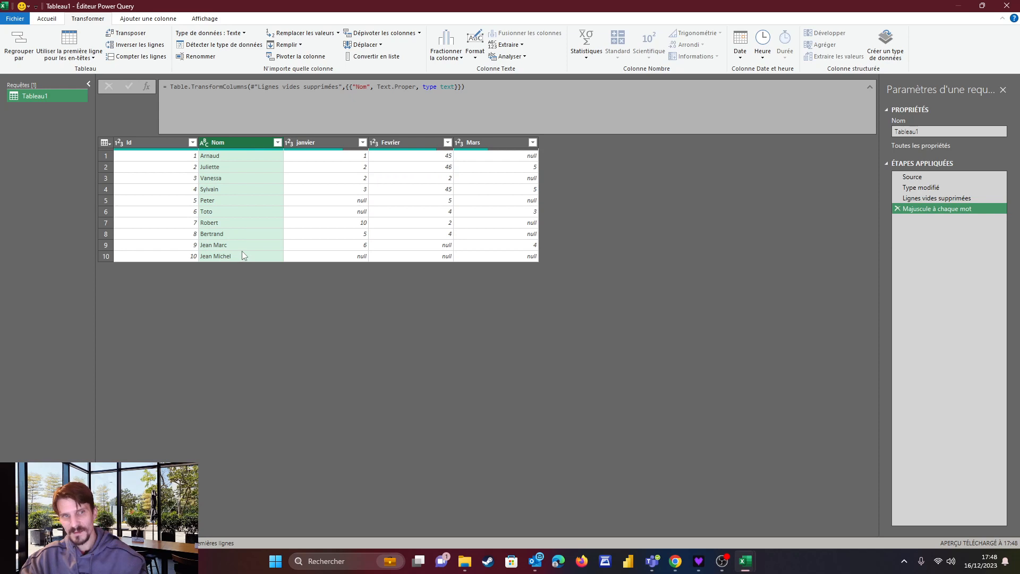
Step: Replace null with 0 in the janvier, Fevrier and Mars columns
left_click(312, 143)
left_click(489, 140, "shift")
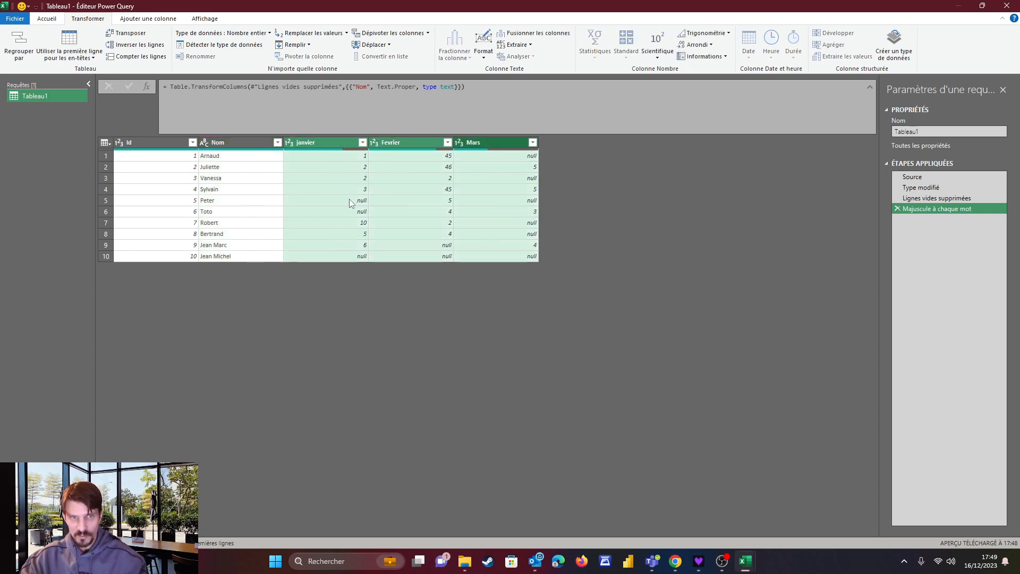
left_click(320, 143)
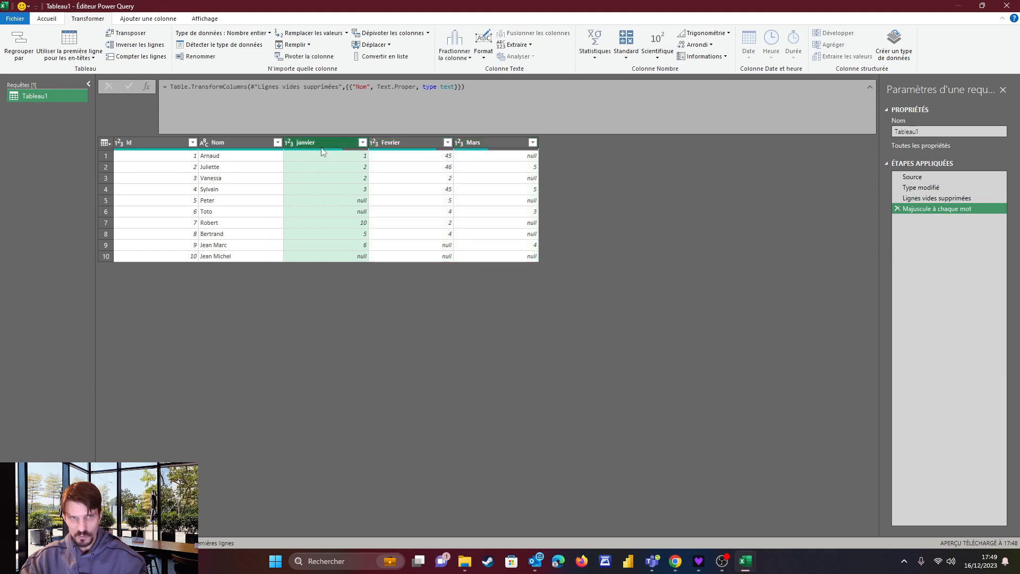
left_click(484, 143, "shift")
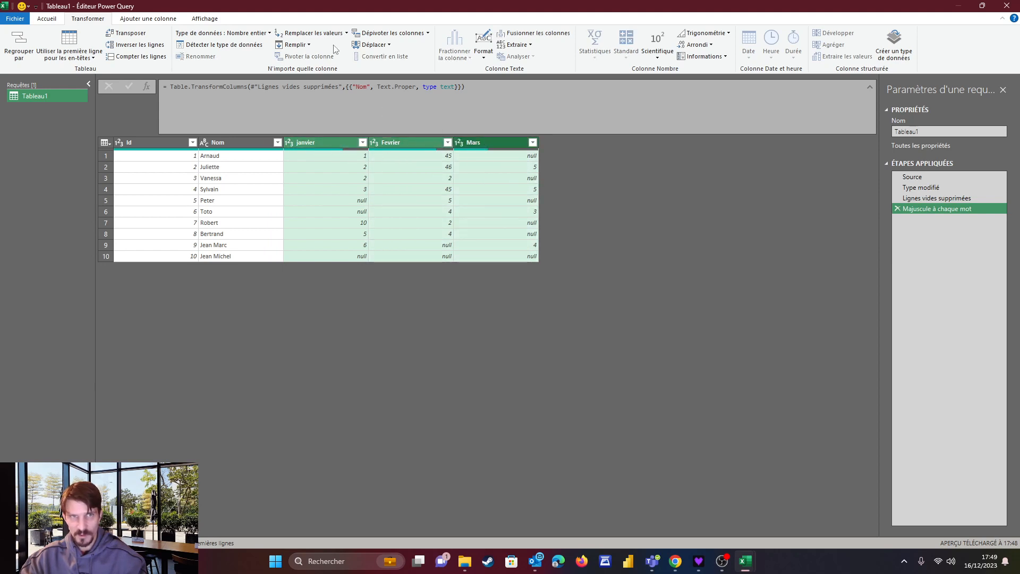
left_click(346, 33)
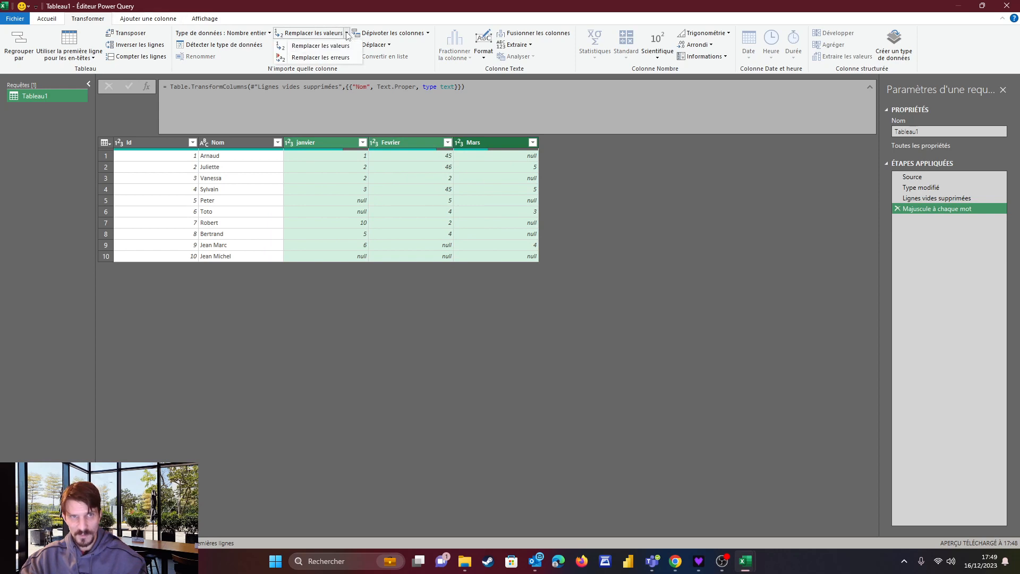
left_click(315, 47)
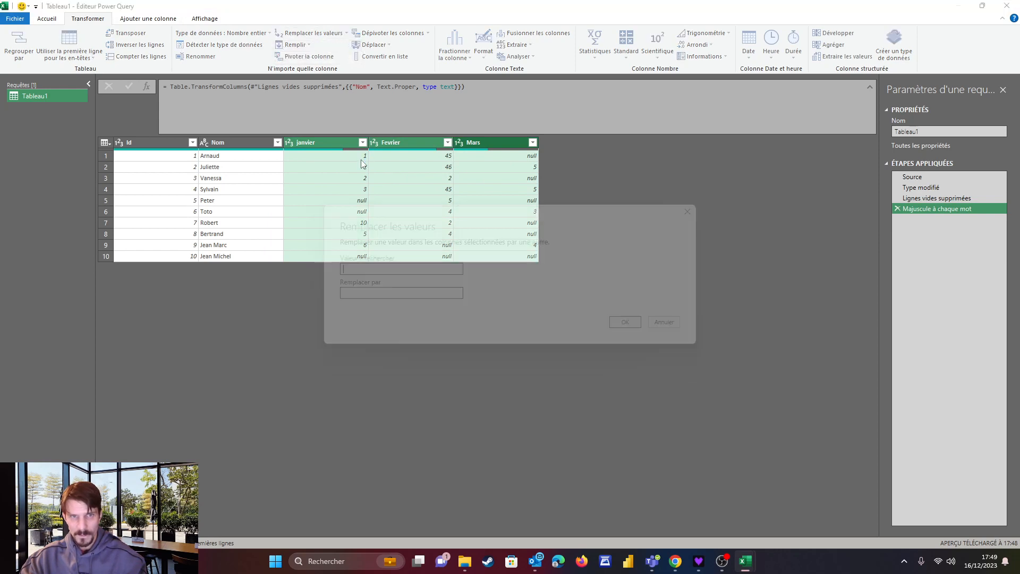
key("Tab")
type("0")
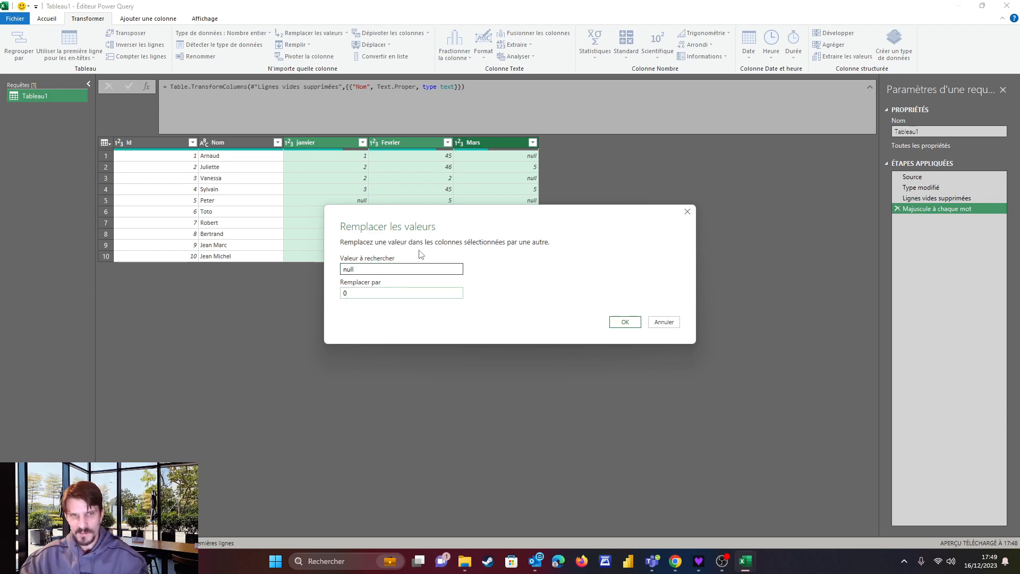
left_click(612, 323)
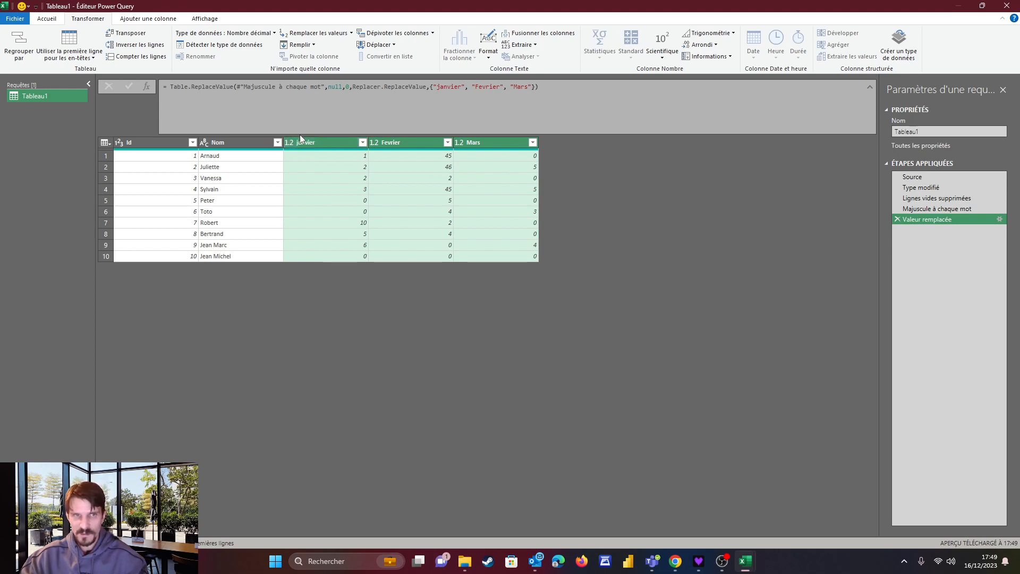
Step: Unpivot only the selected janvier, Fevrier and Mars columns, and rename the resulting Attribut and Valeur columns Mois and Données
right_click(328, 143)
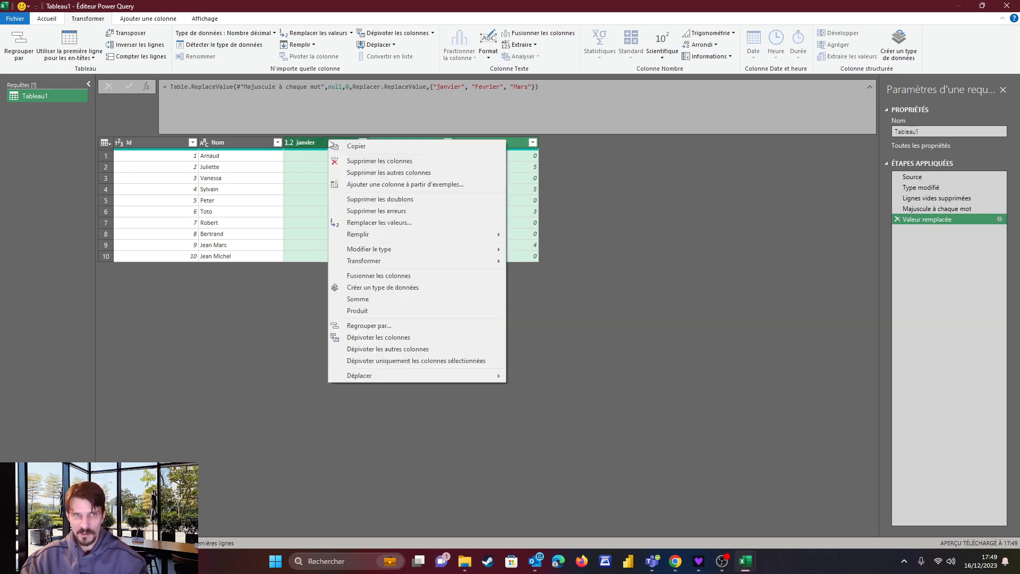
left_click(433, 361)
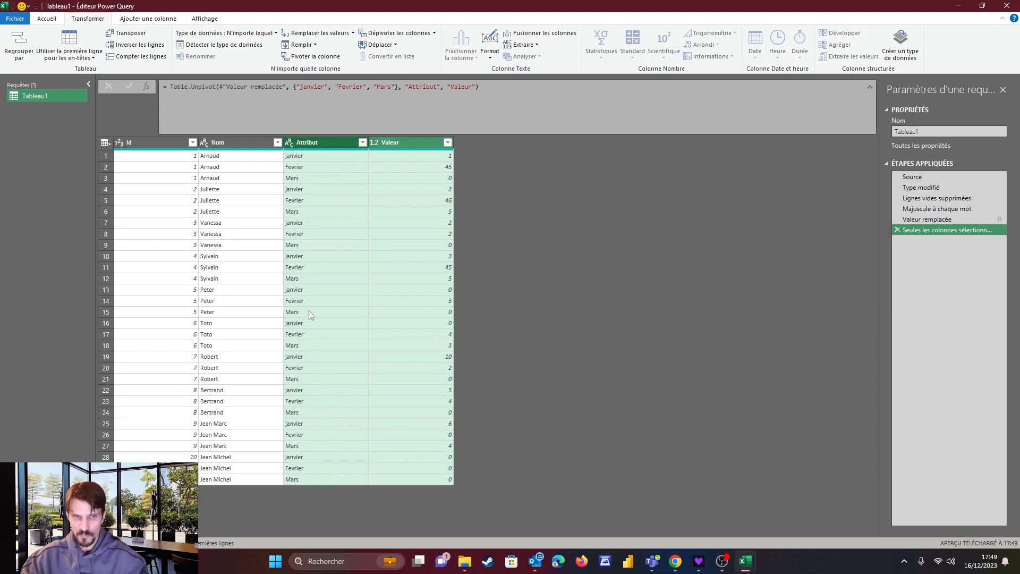
left_click(329, 143)
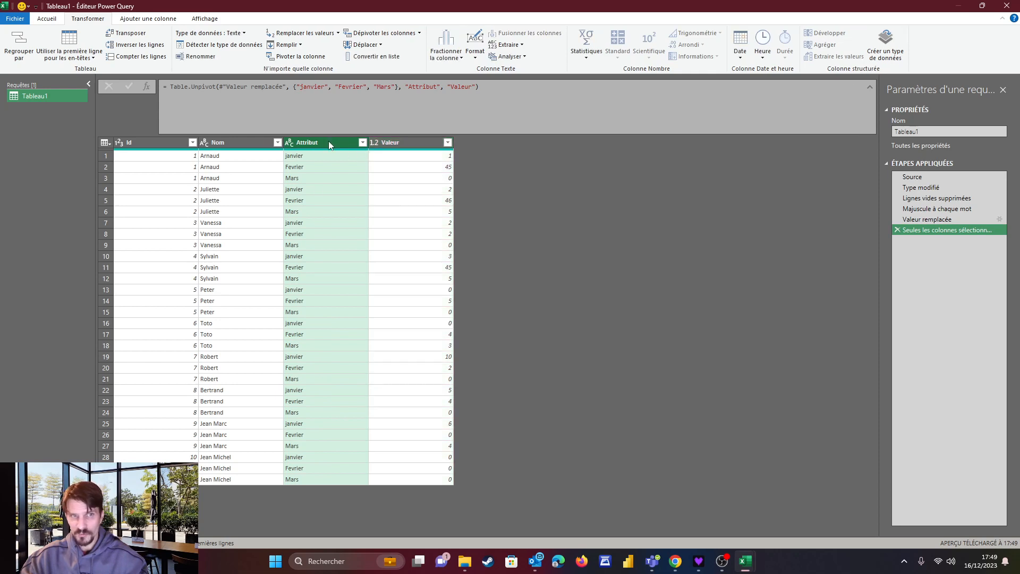
double_click(330, 142)
type("Mois")
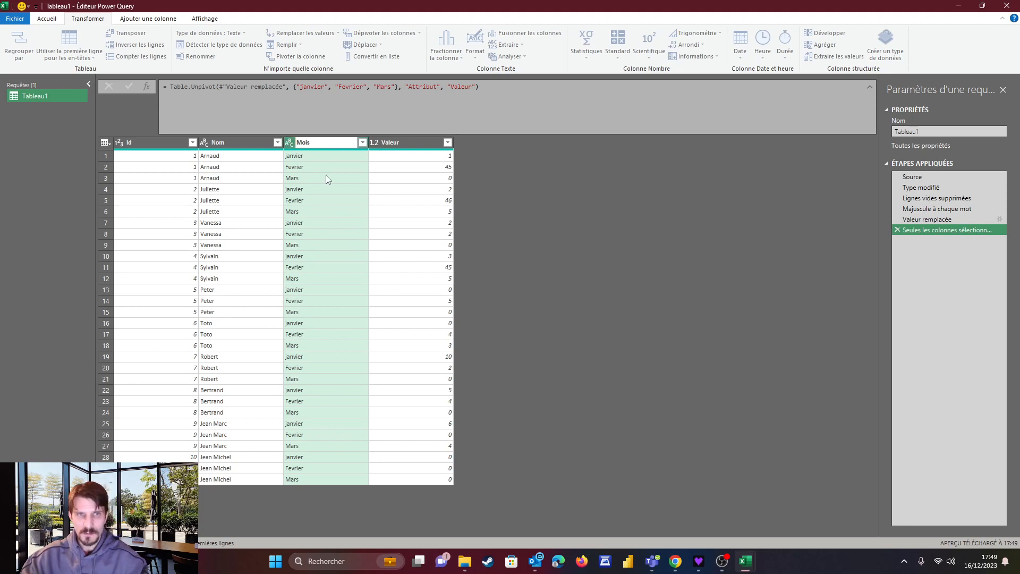
key("Return")
left_click(402, 143)
double_click(402, 143)
type("Données")
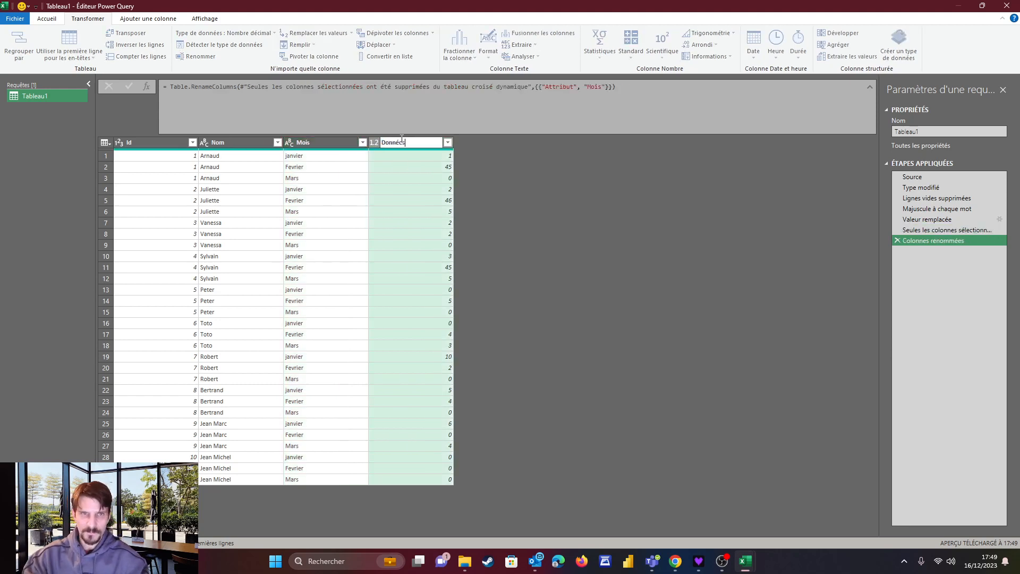
key("Return")
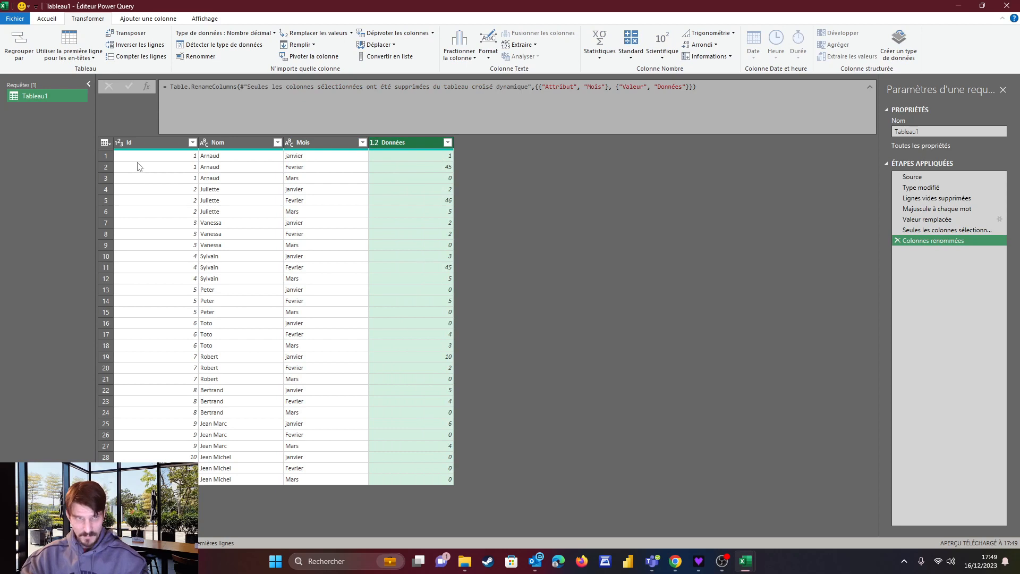
Step: Close the query editor, load the query result into a worksheet, and widen its Id column
left_click(48, 19)
left_click(18, 58)
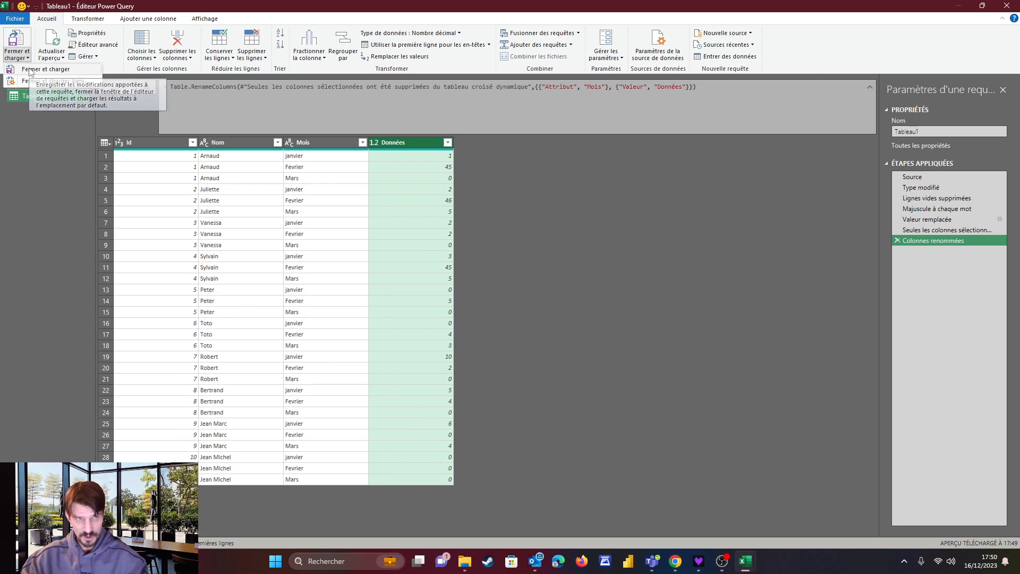
left_click(30, 70)
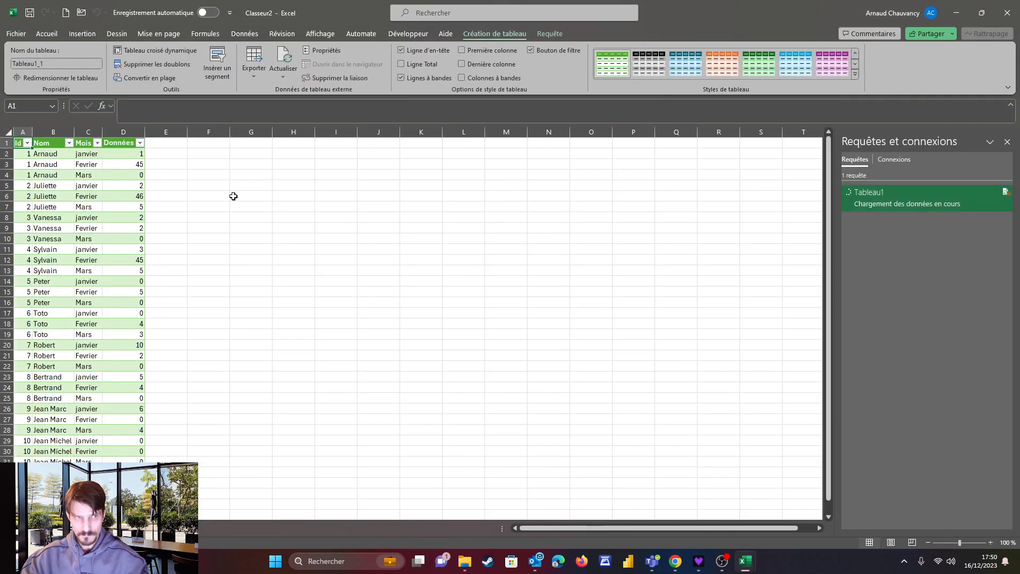
left_click_drag(36, 130, 48, 130)
left_click_drag(56, 186, 157, 445)
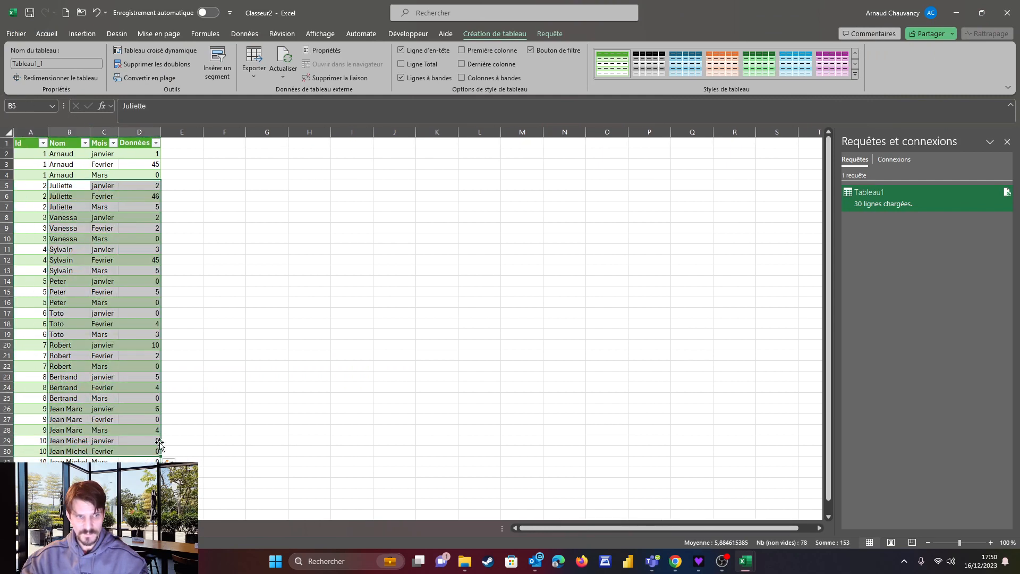
left_click(64, 377)
Step: Add two rows to the end of the source table with Ids 11 and 12
left_click(90, 528)
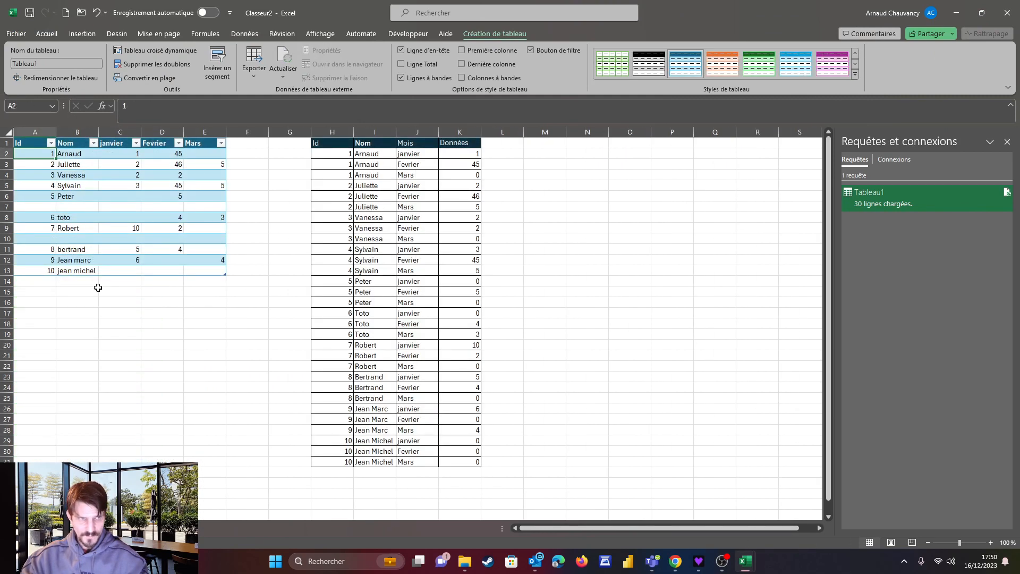
left_click(41, 280)
type("11")
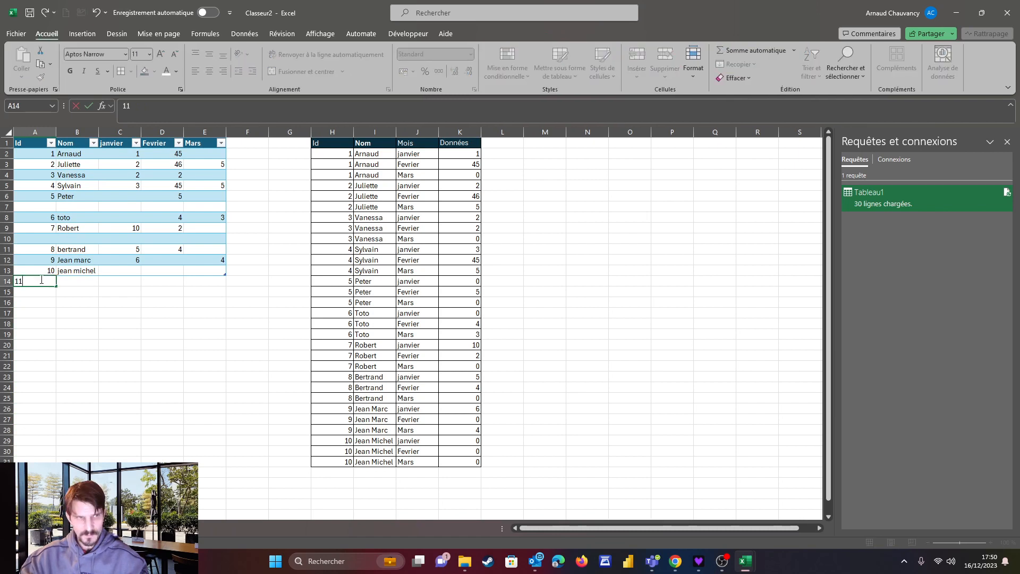
key("Return")
type("12")
key("Return")
key("Up")
key("Up")
key("Right")
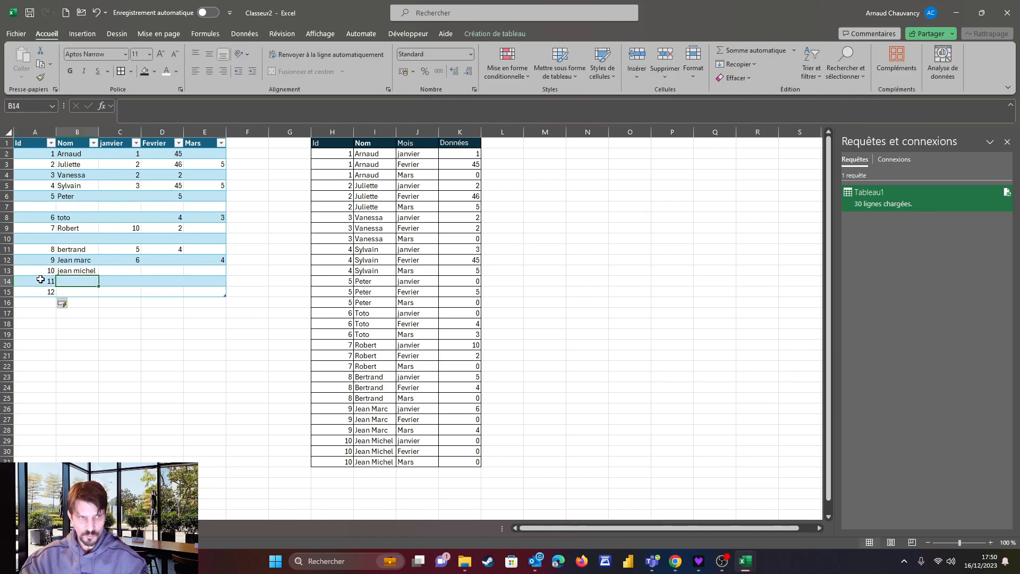
Step: Fill in a lowercase first name in the Nom column for each of the Id 11 and Id 12 rows
type("barb")
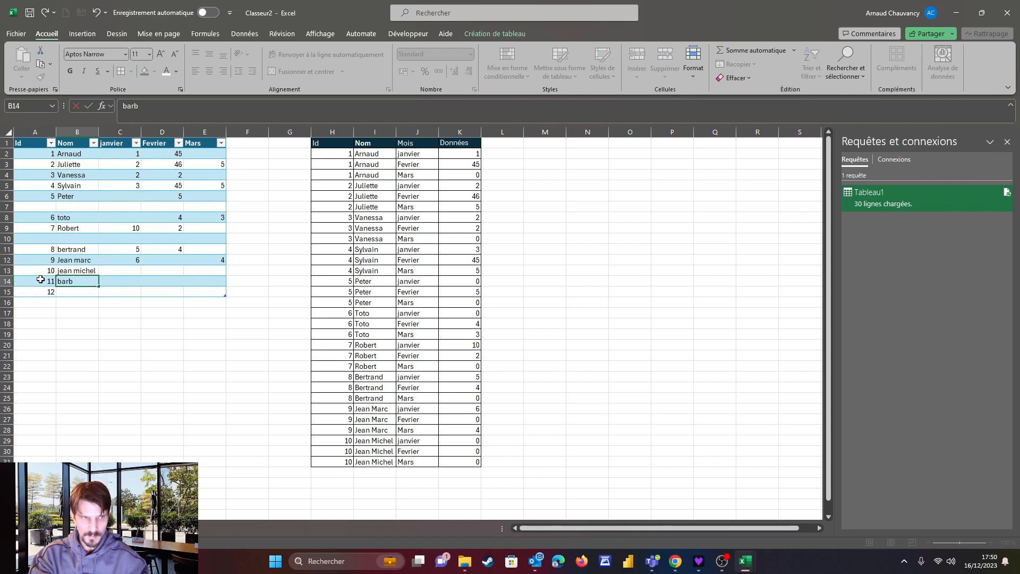
type("ara")
key("BackSpace")
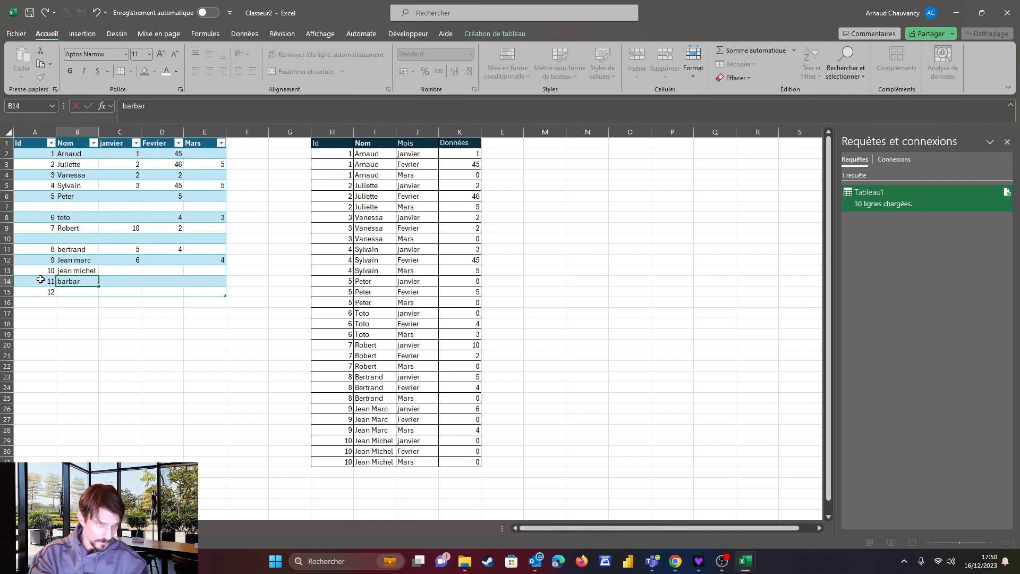
key("BackSpace")
key("BackSpace")
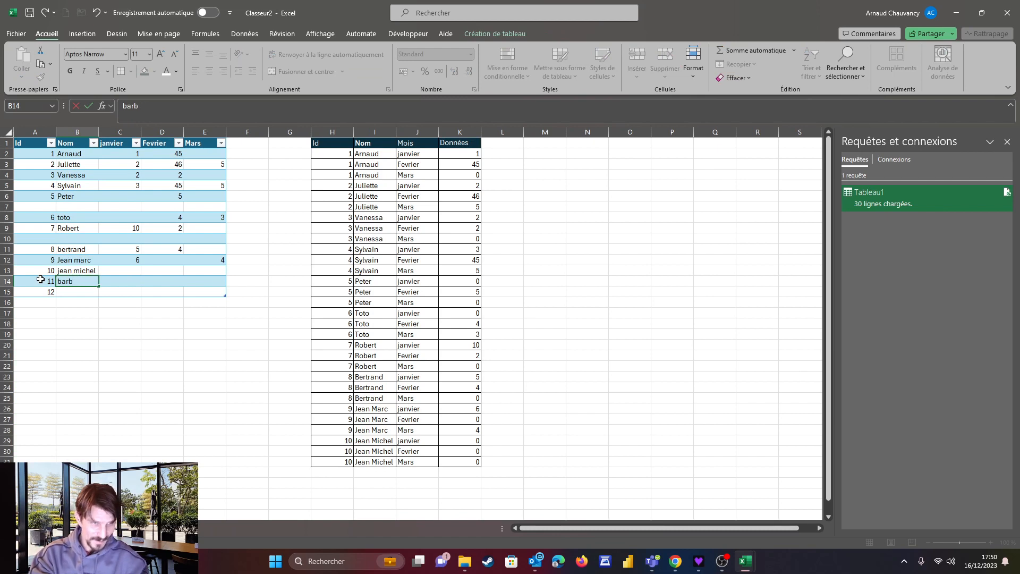
key("Return")
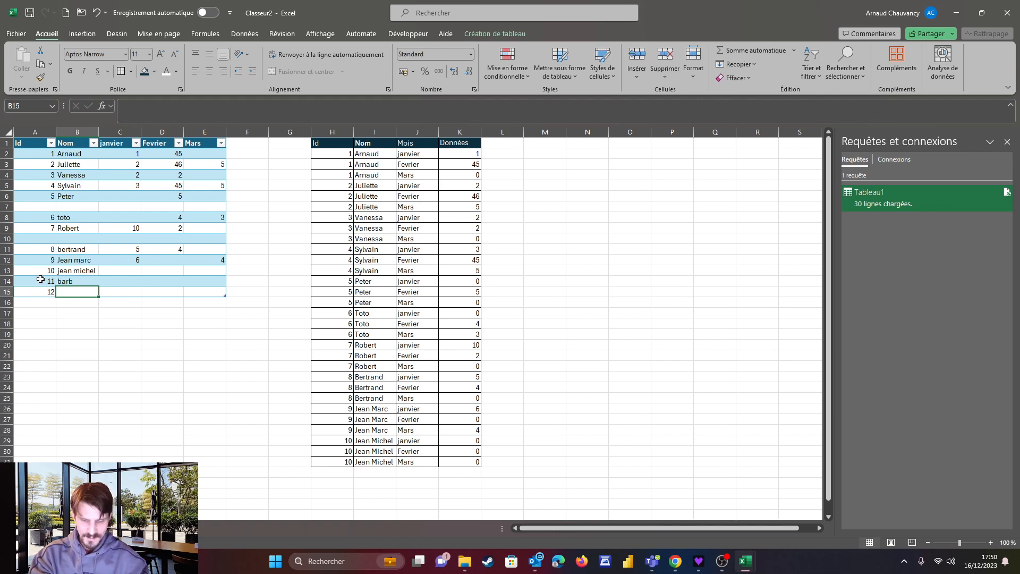
type("kiki")
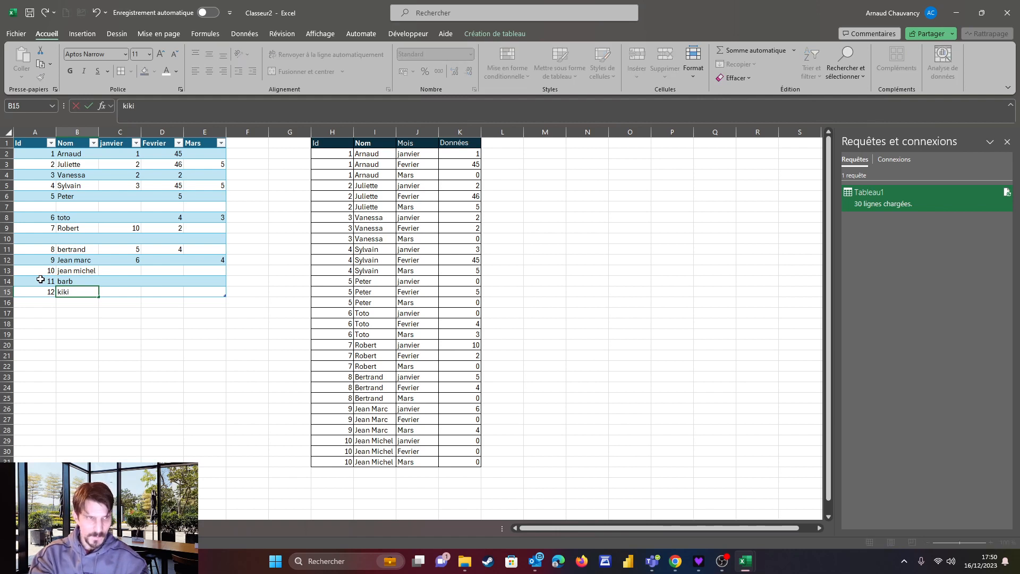
key("Tab")
Step: Enter 45 for janvier and 321 for Fevrier in the Id 11 row
key("Up")
type("45")
key("Tab")
type("321")
key("Tab")
Step: Enter 2 for janvier and 6 for Mars in the Id 12 row, leaving Fevrier blank
key("Return")
type("2")
key("Return")
key("Up")
key("Tab")
key("Tab")
type("6")
key("Left")
key("Left")
key("Left")
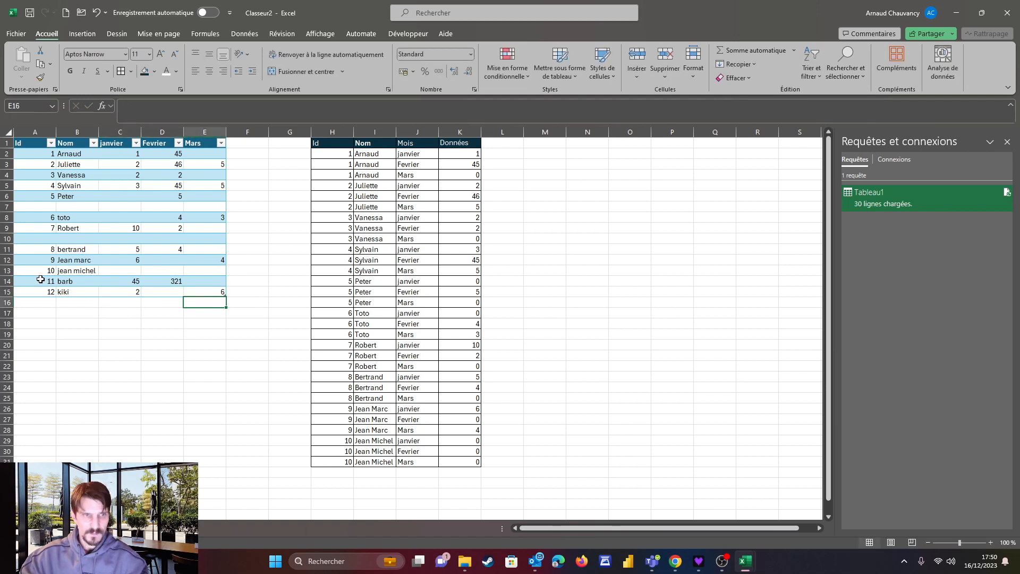
Step: Refresh the query's output table on its worksheet to bring in the two new source rows
left_click_drag(48, 288, 201, 287)
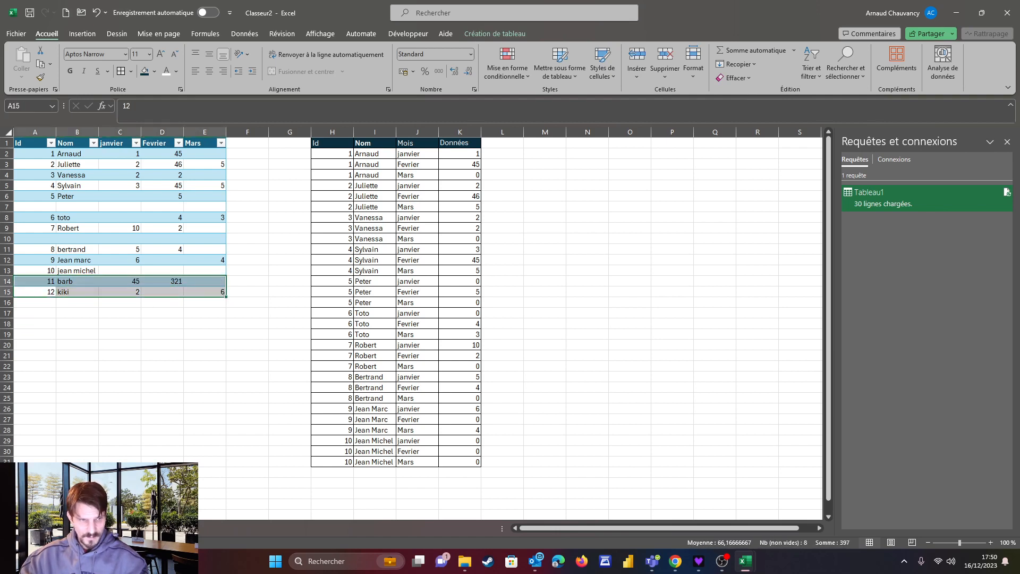
left_click(50, 528)
left_click_drag(35, 448, 141, 449)
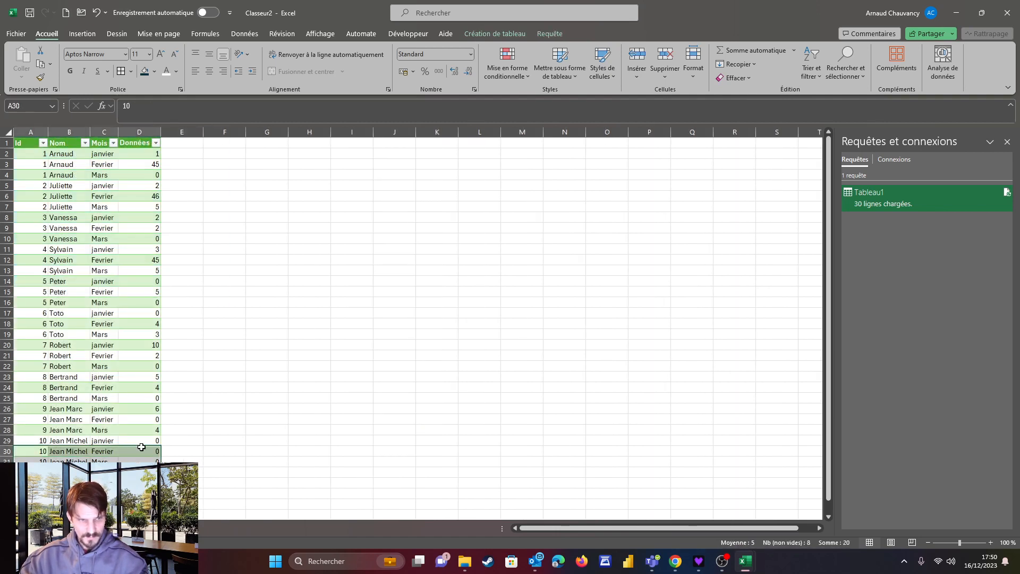
left_click(81, 345)
right_click(83, 349)
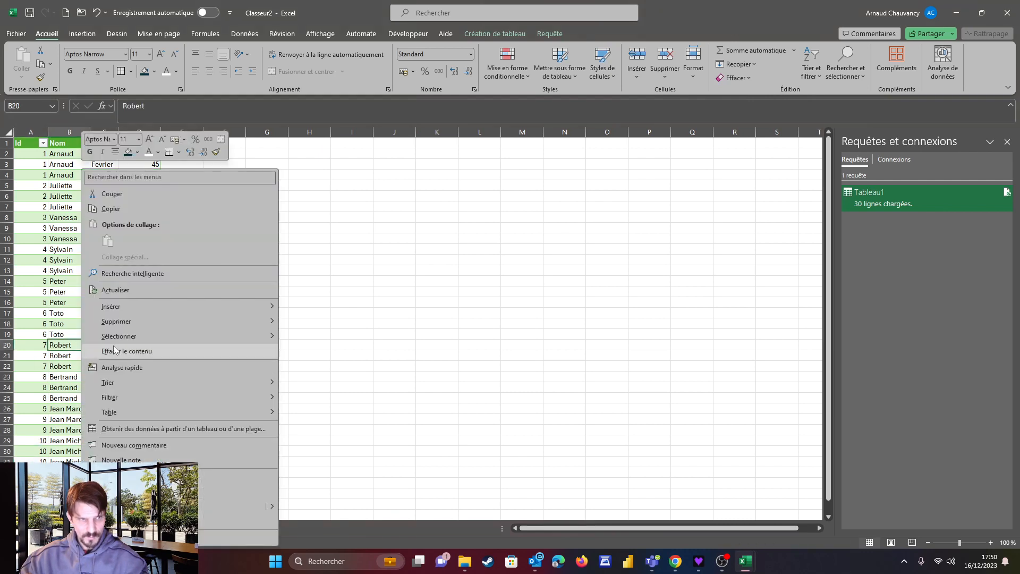
left_click(119, 289)
Step: Examine the rows for Ids 11 and 12 in the refreshed output table, as well as its first rows
scroll(117, 286, "down", 3)
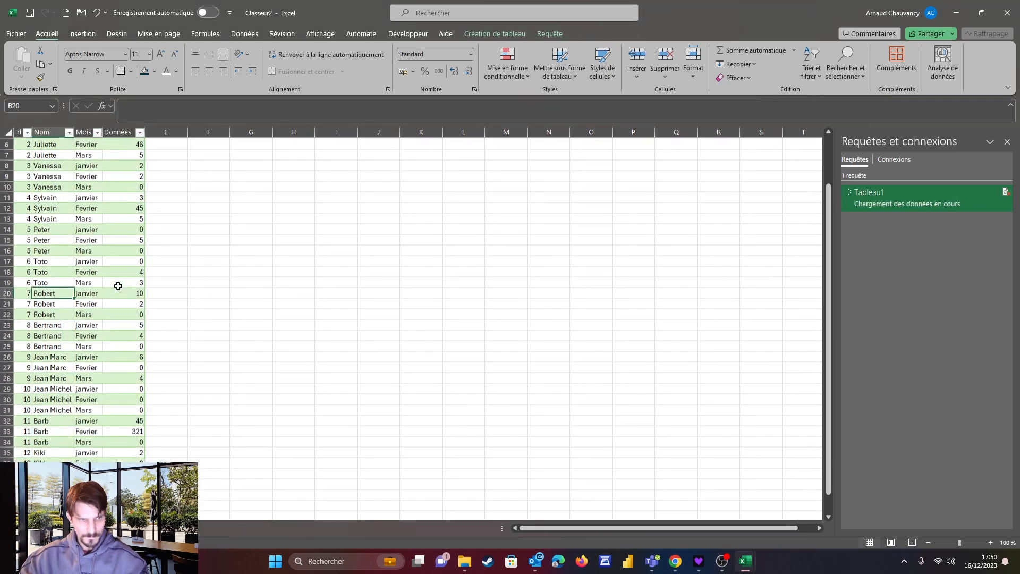
left_click_drag(21, 376, 126, 402)
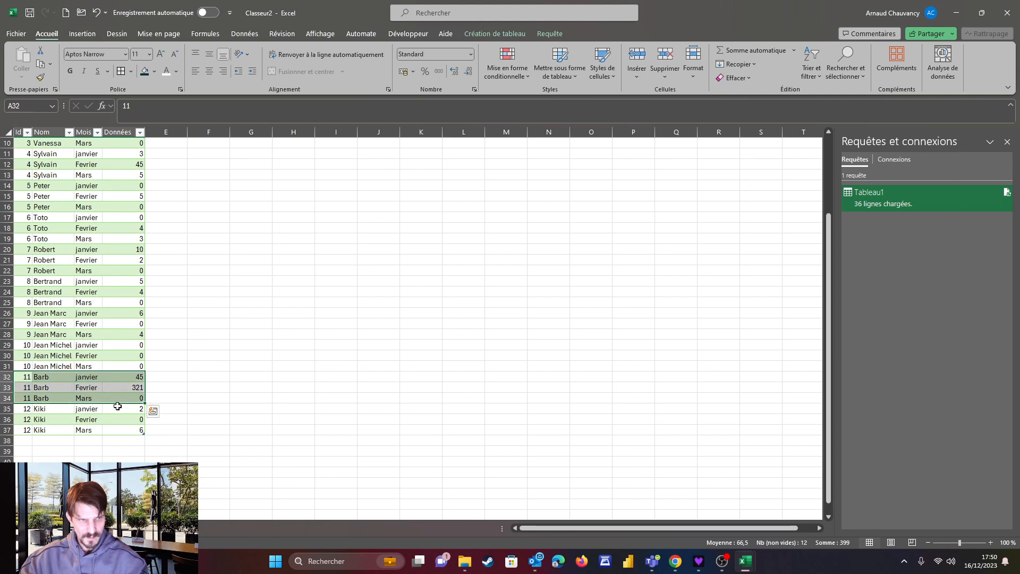
left_click_drag(19, 409, 133, 430)
left_click_drag(24, 377, 126, 399)
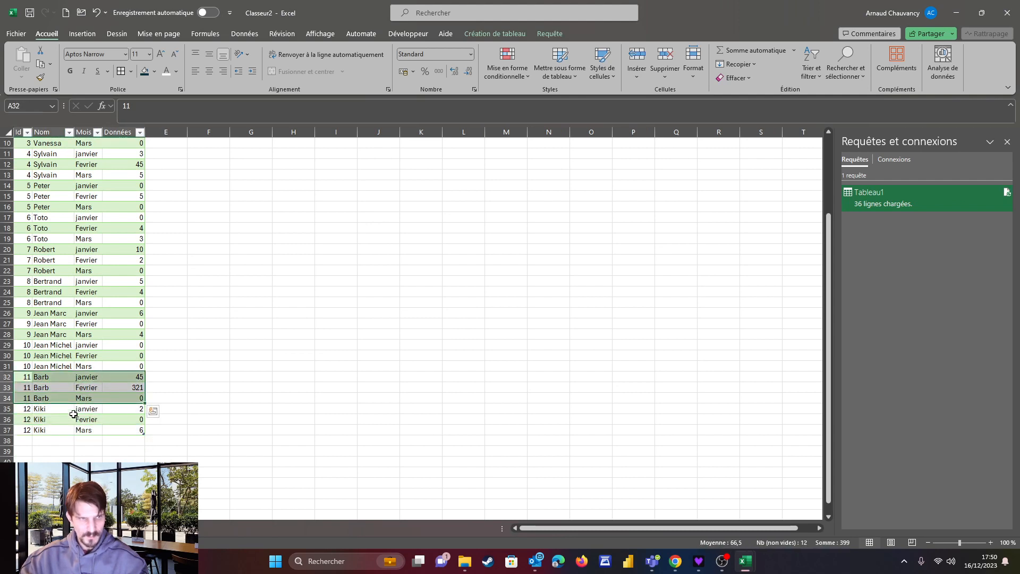
scroll(75, 415, "up", 3)
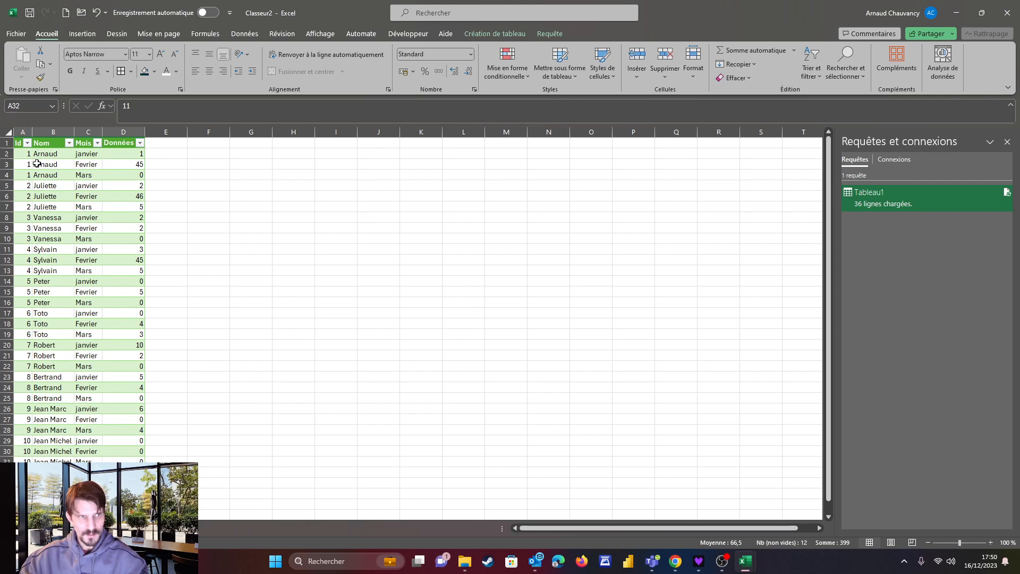
left_click_drag(27, 155, 143, 270)
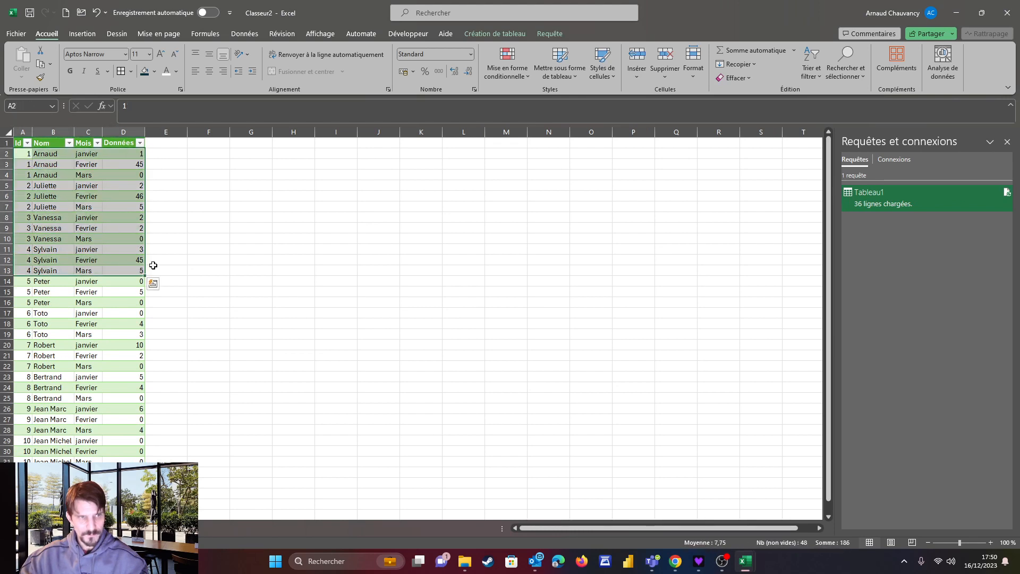